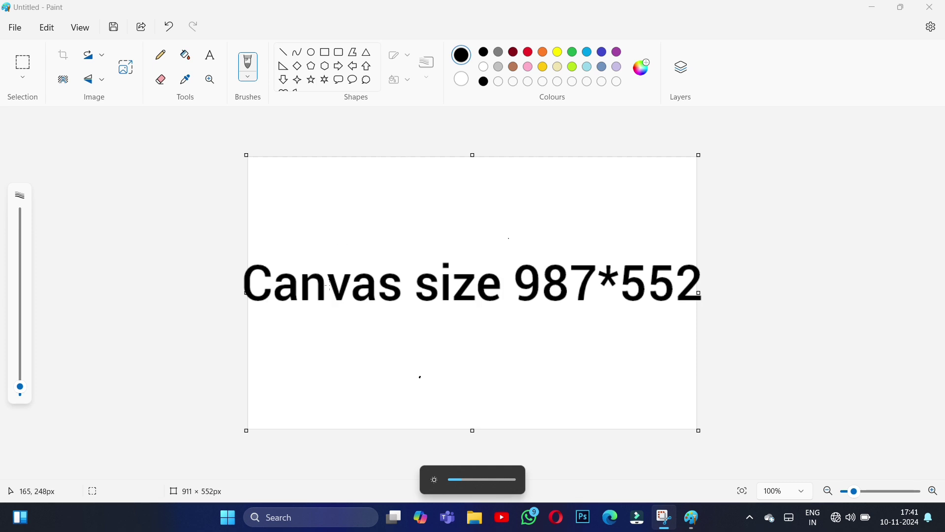
Draw a thick yellow diagonal line across the canvas's lower-right corner and fill the corner area beneath it with yellow
{"action": "left_click", "coordinate": [450, 238]}
{"action": "left_click", "coordinate": [558, 51]}
{"action": "left_click", "coordinate": [283, 52]}
{"action": "left_click", "coordinate": [427, 61]}
{"action": "left_click", "coordinate": [426, 183]}
{"action": "scroll", "coordinate": [713, 324], "scroll_direction": "up", "scroll_amount": 1}
{"action": "left_click_drag", "start_coordinate": [720, 318], "coordinate": [502, 479]}
{"action": "left_click_drag", "start_coordinate": [718, 325], "coordinate": [758, 283]}
{"action": "left_click_drag", "start_coordinate": [654, 360], "coordinate": [654, 334]}
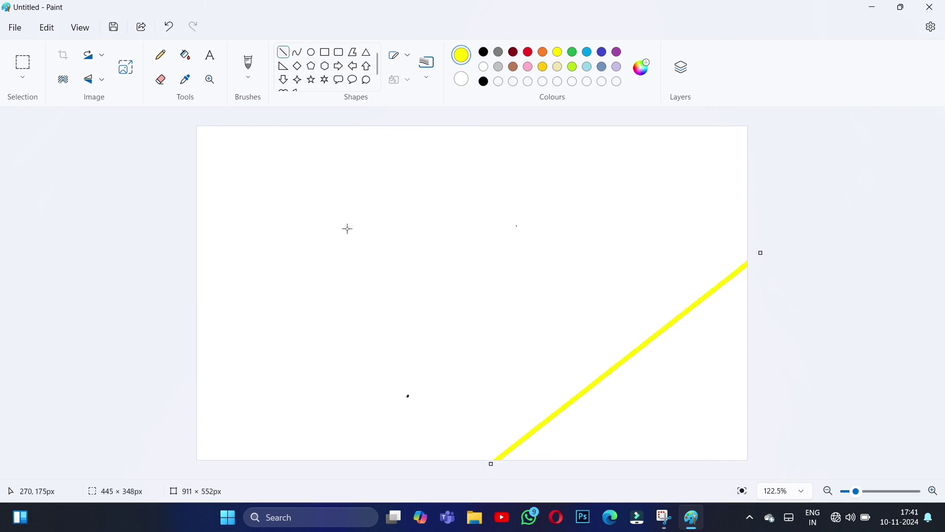
{"action": "left_click", "coordinate": [181, 56]}
{"action": "left_click", "coordinate": [669, 386]}
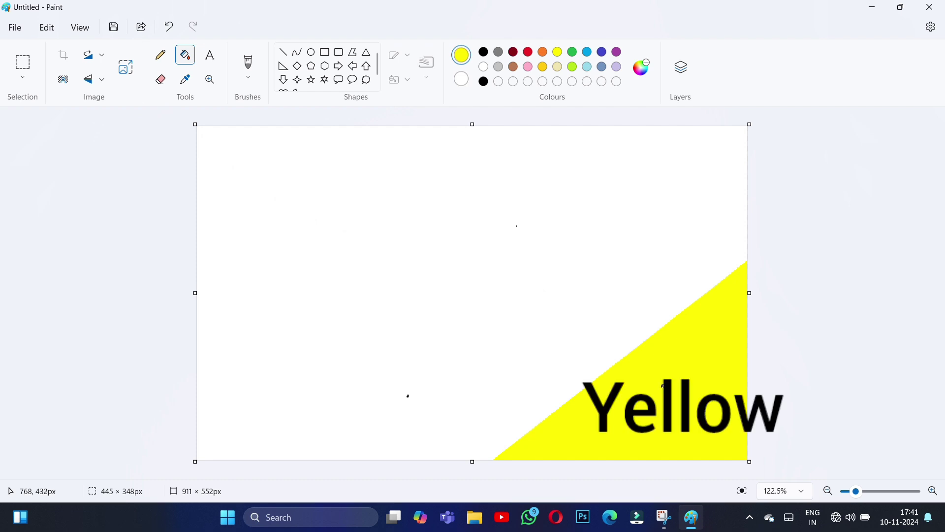
Draw an orange diagonal line from the canvas's lower-left corner to its top edge and fill the band beside the yellow area with orange
{"action": "left_click", "coordinate": [543, 52]}
{"action": "left_click", "coordinate": [283, 51]}
{"action": "left_click_drag", "start_coordinate": [576, 168], "coordinate": [190, 466]}
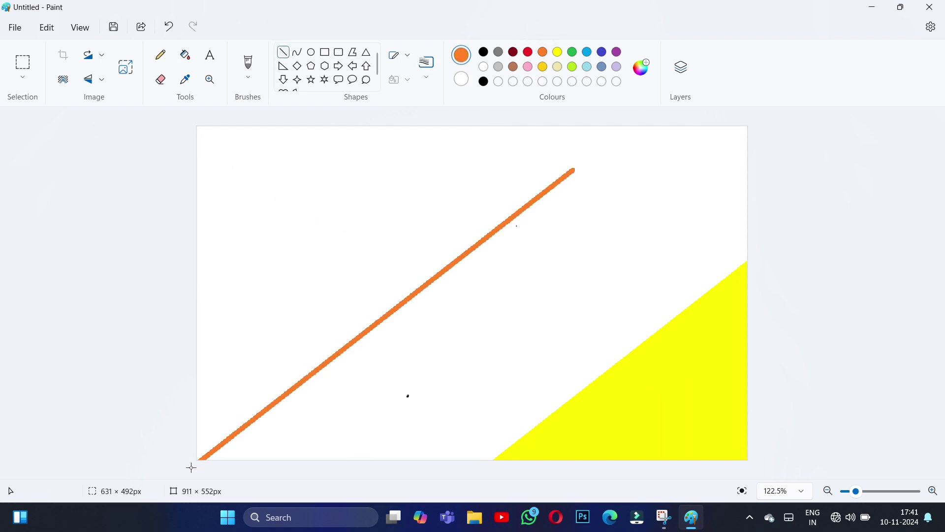
{"action": "left_click_drag", "start_coordinate": [579, 167], "coordinate": [667, 108]}
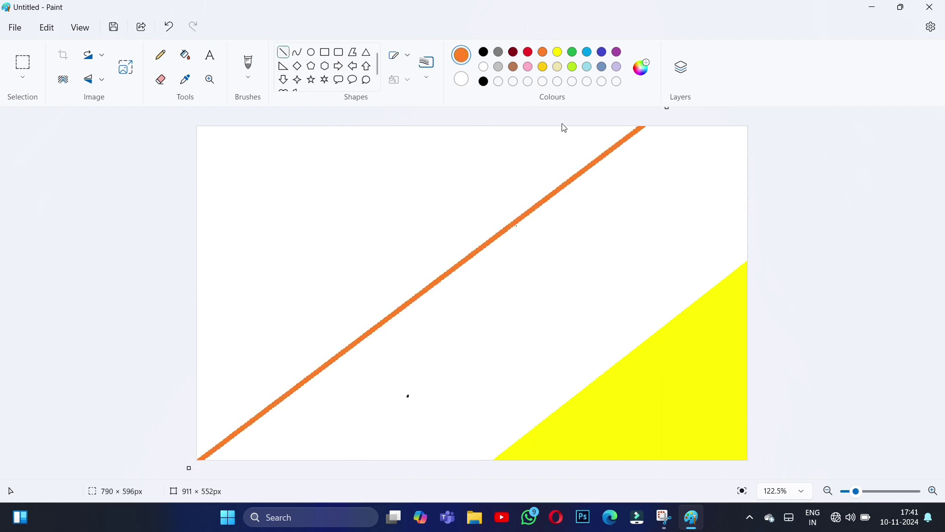
{"action": "left_click", "coordinate": [194, 57]}
{"action": "left_click", "coordinate": [591, 298]}
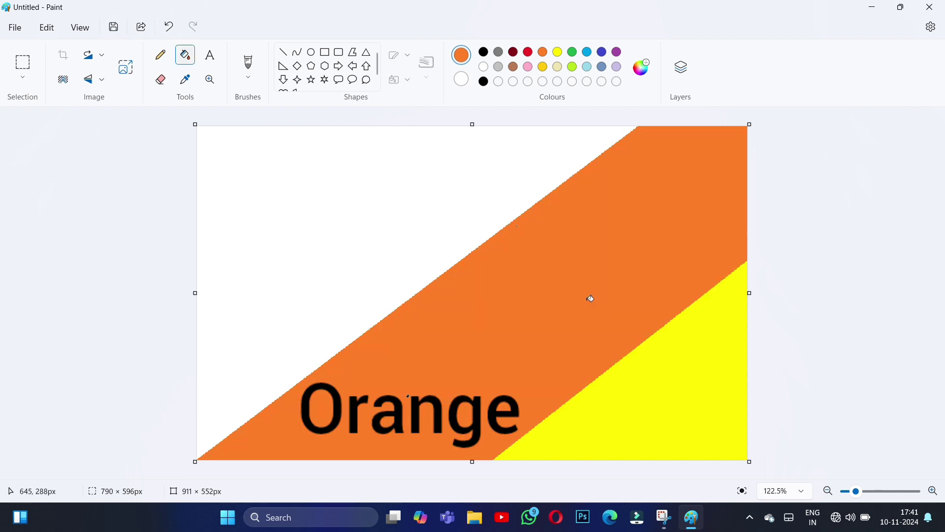
Draw a red diagonal line across the upper-left white area and fill the band between it and the orange with red
{"action": "left_click", "coordinate": [528, 52]}
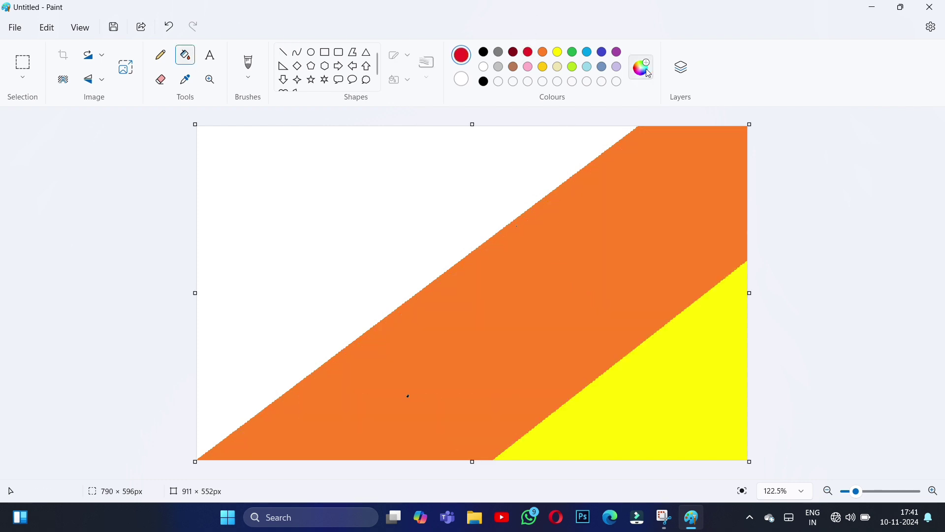
{"action": "left_click", "coordinate": [642, 67]}
{"action": "left_click_drag", "start_coordinate": [508, 118], "coordinate": [508, 105]}
{"action": "left_click", "coordinate": [448, 416]}
{"action": "left_click_drag", "start_coordinate": [407, 164], "coordinate": [143, 372]}
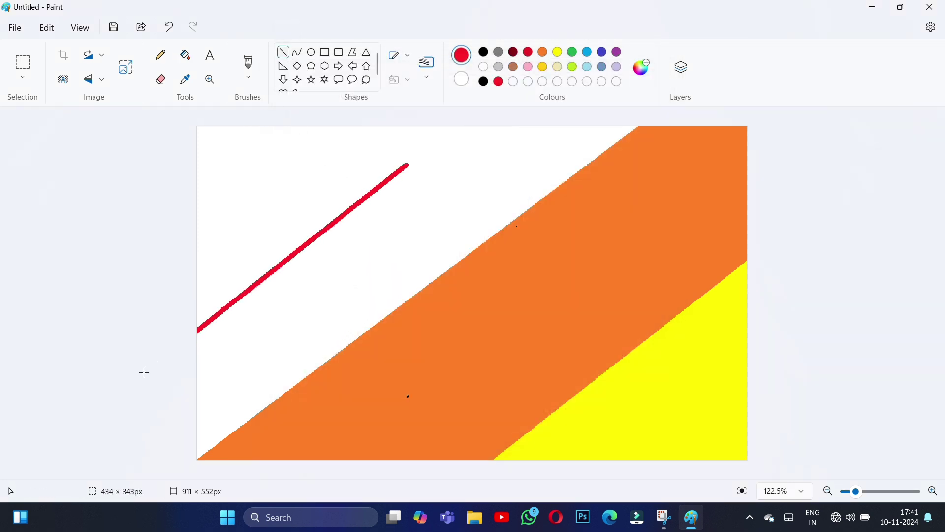
{"action": "left_click_drag", "start_coordinate": [412, 159], "coordinate": [458, 105]}
{"action": "left_click", "coordinate": [185, 54]}
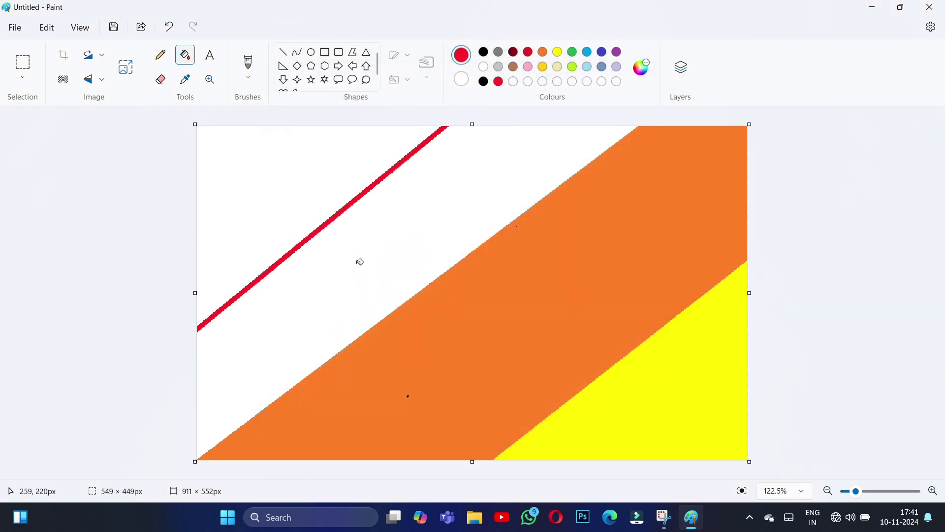
{"action": "left_click", "coordinate": [369, 274]}
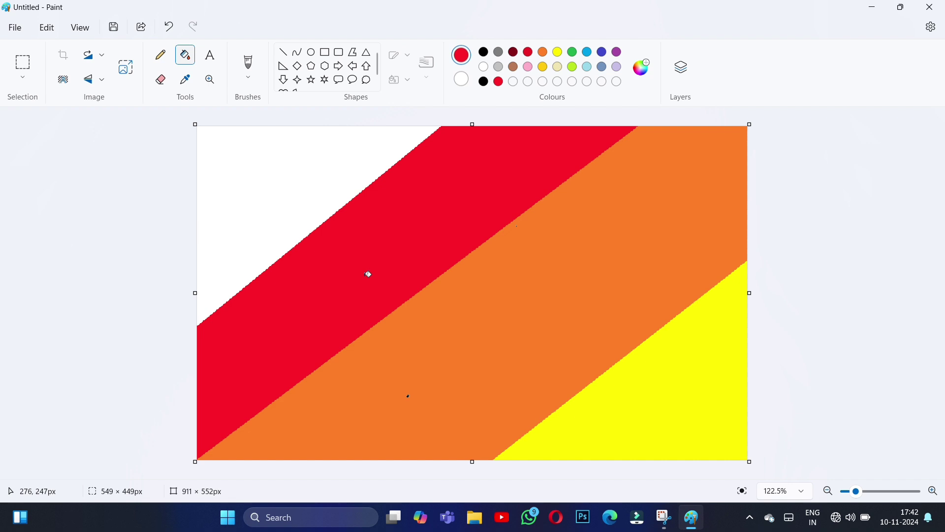
Fill the remaining white upper-left corner with a bright basic blue
{"action": "left_click", "coordinate": [642, 67]}
{"action": "left_click", "coordinate": [452, 323]}
{"action": "left_click", "coordinate": [508, 104]}
{"action": "left_click", "coordinate": [411, 420]}
{"action": "left_click", "coordinate": [301, 193]}
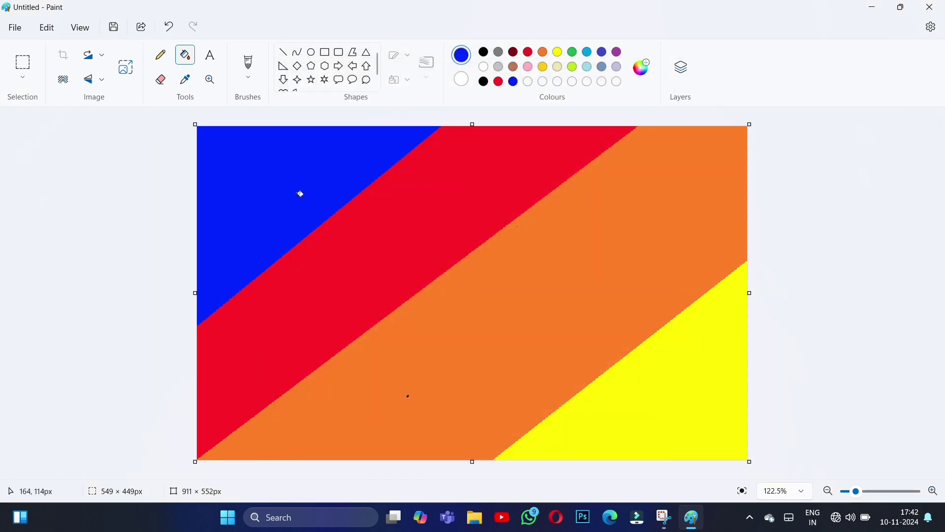
Resize the image to 1 pixel wide without maintaining the aspect ratio, keeping the height at 552 pixels
{"action": "left_click", "coordinate": [125, 67]}
{"action": "left_click", "coordinate": [483, 194]}
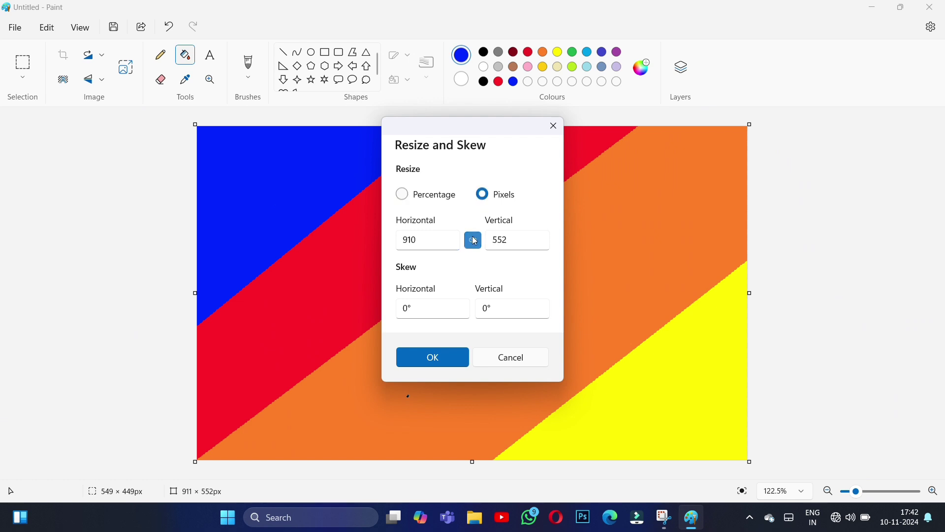
{"action": "left_click", "coordinate": [475, 242]}
{"action": "double_click", "coordinate": [427, 240]}
{"action": "key", "text": "BackSpace"}
{"action": "type", "text": "1"}
{"action": "key", "text": "Return"}
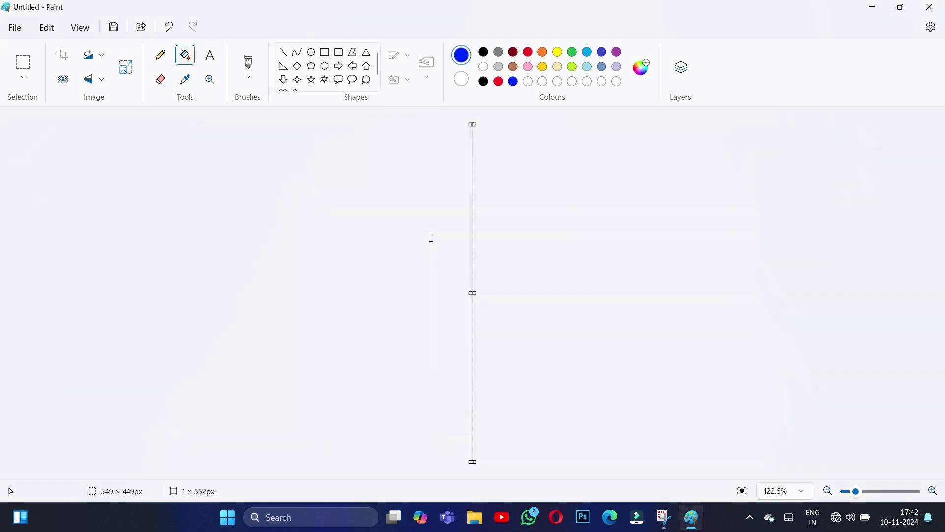
Stretch the image to 987 pixels wide by 552 pixels high with the aspect ratio unlocked to produce a smooth gradient
{"action": "left_click", "coordinate": [126, 67]}
{"action": "left_click", "coordinate": [482, 193]}
{"action": "left_click", "coordinate": [473, 240]}
{"action": "double_click", "coordinate": [428, 240]}
{"action": "key", "text": "BackSpace"}
{"action": "type", "text": "987"}
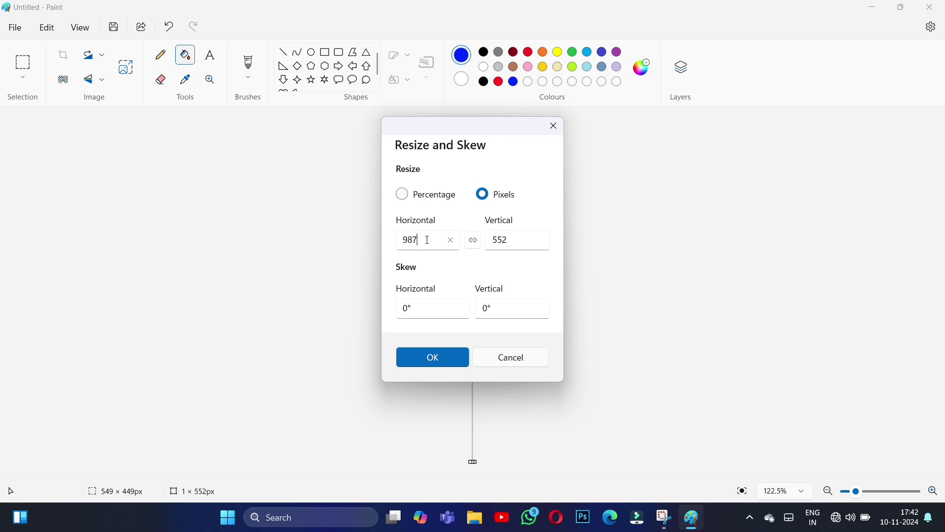
{"action": "key", "text": "Return"}
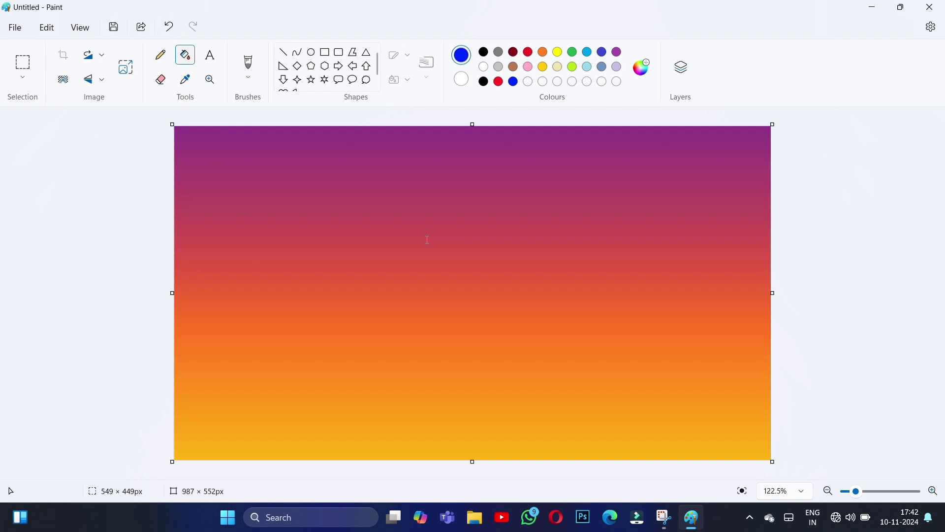
Draw a white oval with solid fill, about 322 × 316 px, near the middle of the gradient
{"action": "left_click", "coordinate": [484, 67]}
{"action": "left_click", "coordinate": [312, 52]}
{"action": "left_click", "coordinate": [398, 82]}
{"action": "left_click", "coordinate": [415, 135]}
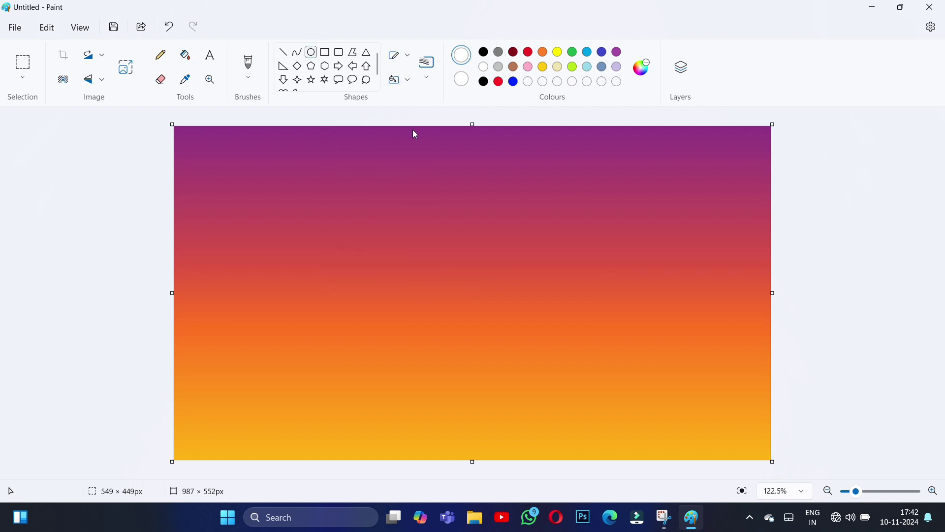
{"action": "left_click", "coordinate": [407, 22]}
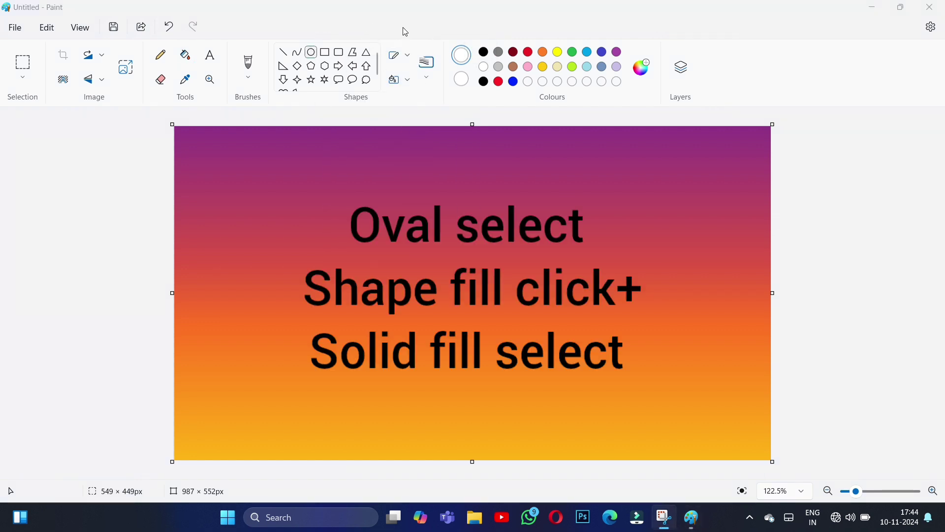
{"action": "left_click_drag", "start_coordinate": [365, 182], "coordinate": [539, 349]}
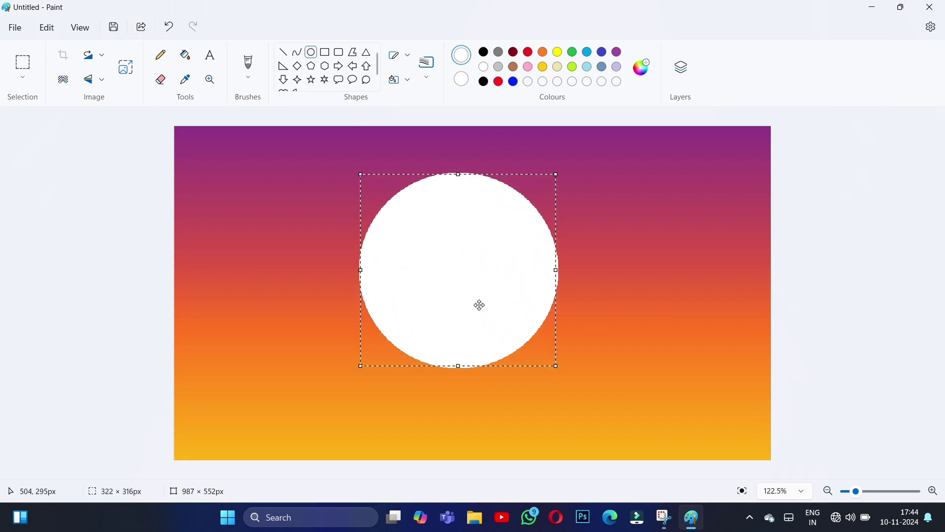
Replace the white circle's solid fill with a streaky brush-textured fill
{"action": "right_click", "coordinate": [447, 270]}
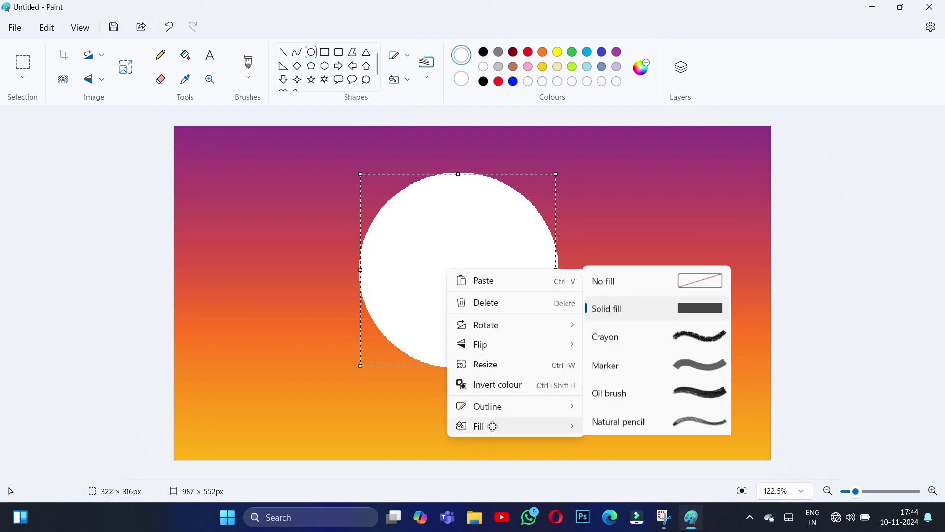
{"action": "mouse_move", "coordinate": [571, 427]}
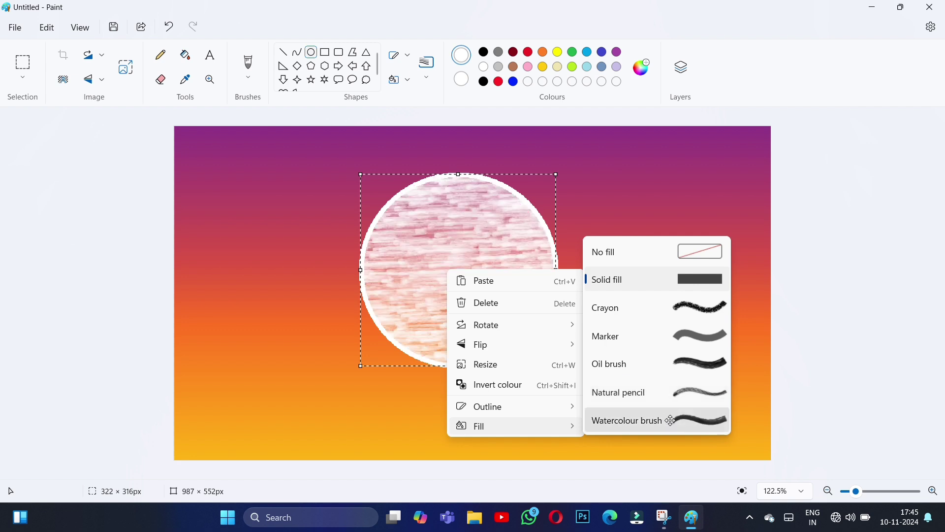
{"action": "left_click", "coordinate": [670, 392]}
{"action": "right_click", "coordinate": [491, 297]}
{"action": "mouse_move", "coordinate": [547, 457]}
{"action": "mouse_move", "coordinate": [547, 435]}
{"action": "left_click", "coordinate": [670, 374]}
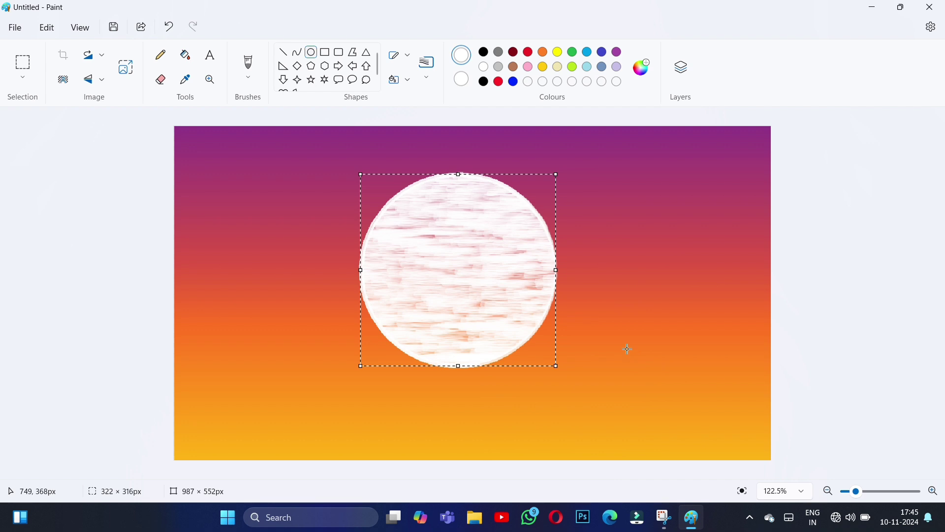
Make the circle's outline and fill yellow, and enlarge it slightly to about 333 × 327 px near the canvas centre
{"action": "left_click", "coordinate": [558, 52]}
{"action": "right_click", "coordinate": [558, 51]}
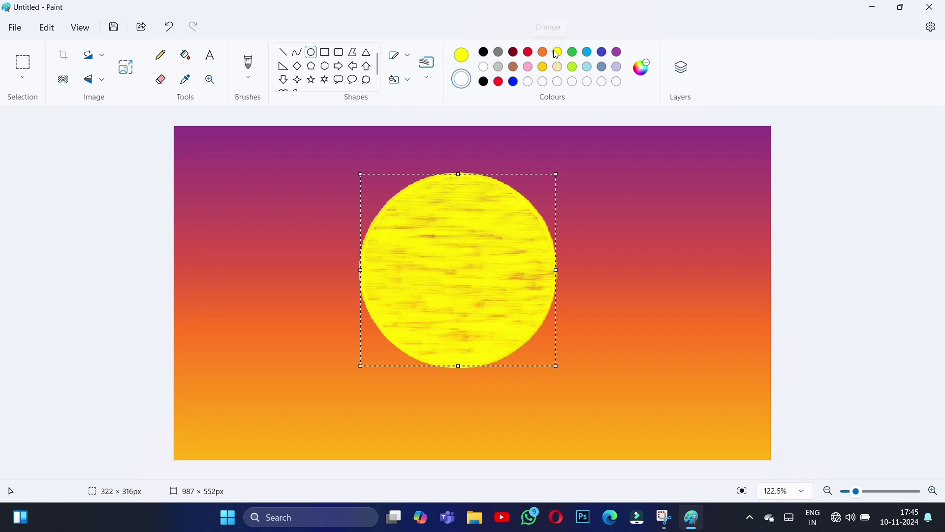
{"action": "left_click_drag", "start_coordinate": [510, 349], "coordinate": [558, 369]}
{"action": "left_click_drag", "start_coordinate": [464, 316], "coordinate": [473, 318]}
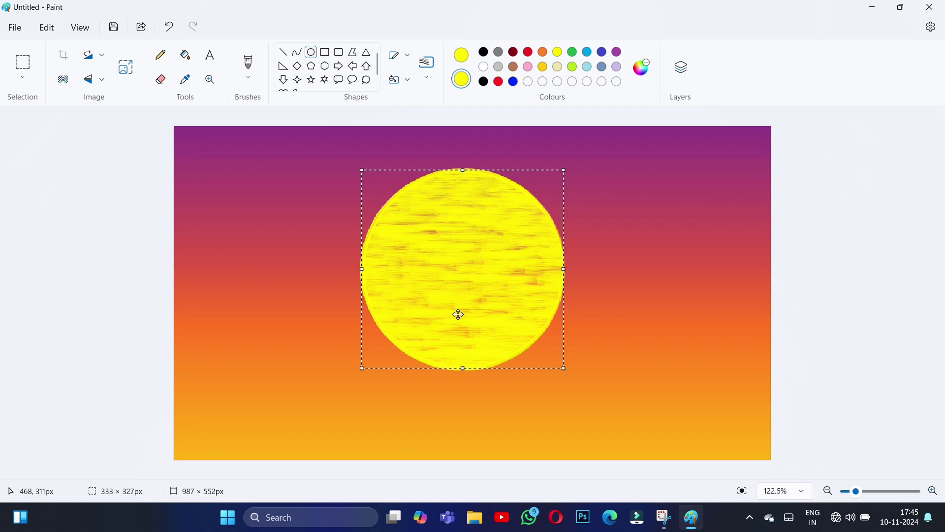
{"action": "left_click", "coordinate": [90, 275]}
Select a different brush and increase its size for shading the yellow circle
{"action": "scroll", "coordinate": [766, 456], "scroll_direction": "up", "scroll_amount": 3}
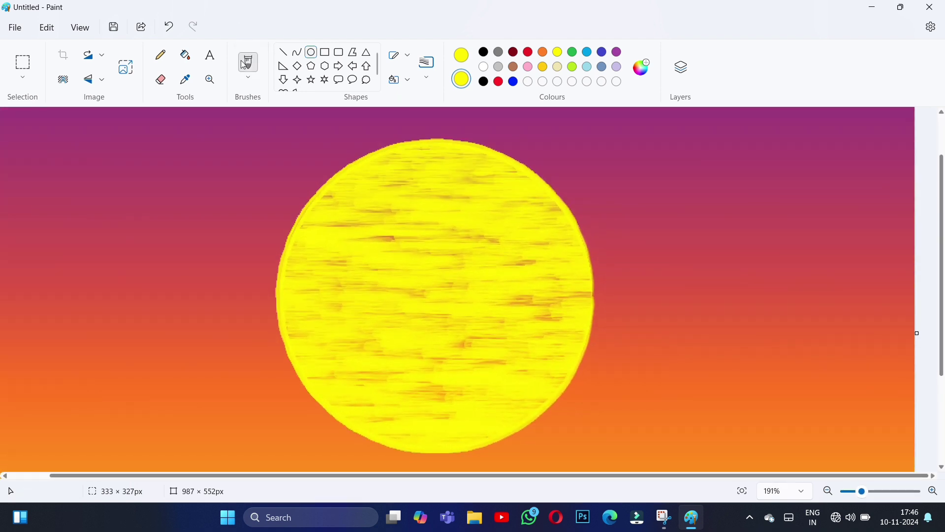
{"action": "left_click", "coordinate": [249, 82]}
{"action": "left_click", "coordinate": [248, 82]}
{"action": "left_click", "coordinate": [255, 298]}
{"action": "left_click_drag", "start_coordinate": [20, 388], "coordinate": [20, 351]}
{"action": "mouse_move", "coordinate": [423, 262]}
{"action": "left_mouse_down"}
{"action": "mouse_move", "coordinate": [409, 301]}
{"action": "mouse_move", "coordinate": [437, 294]}
{"action": "mouse_move", "coordinate": [432, 271]}
{"action": "mouse_move", "coordinate": [457, 275]}
{"action": "mouse_move", "coordinate": [453, 291]}
{"action": "mouse_move", "coordinate": [402, 293]}
{"action": "mouse_move", "coordinate": [413, 270]}
{"action": "mouse_move", "coordinate": [411, 312]}
{"action": "mouse_move", "coordinate": [451, 303]}
{"action": "mouse_move", "coordinate": [438, 326]}
{"action": "left_mouse_up"}
{"action": "left_click", "coordinate": [167, 31]}
{"action": "left_click", "coordinate": [168, 31]}
{"action": "left_click", "coordinate": [193, 28]}
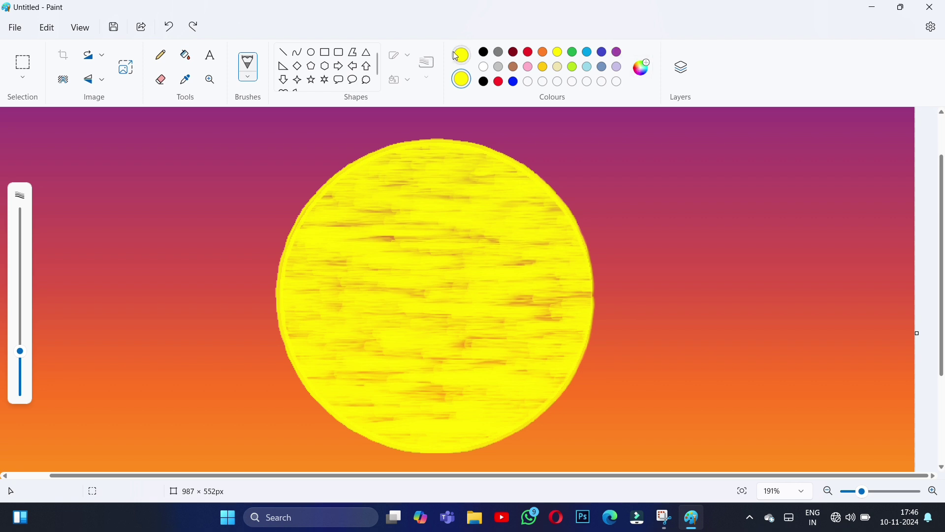
Darken the brush colour to yellow #E6DA00 and paint a round patch in the centre of the circle
{"action": "left_click", "coordinate": [462, 55]}
{"action": "left_click_drag", "start_coordinate": [502, 124], "coordinate": [514, 141]}
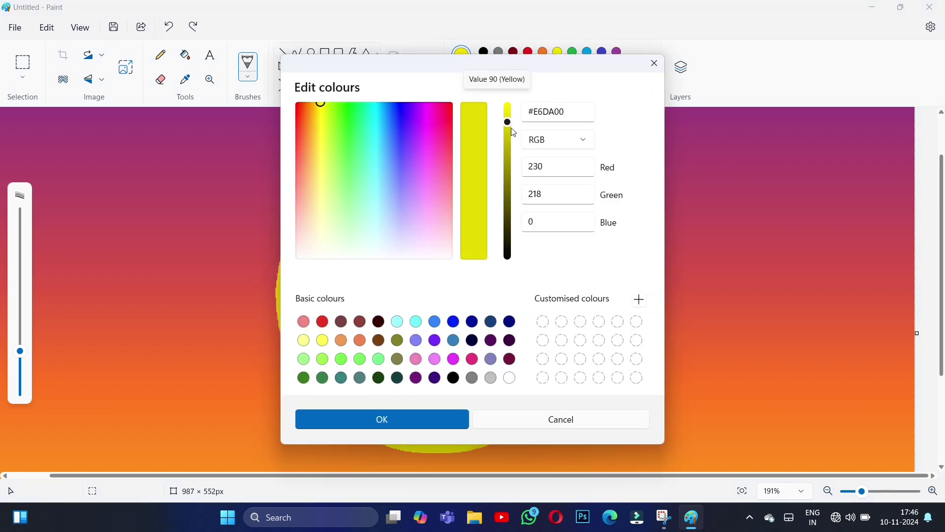
{"action": "left_click", "coordinate": [449, 422]}
{"action": "mouse_move", "coordinate": [379, 315]}
{"action": "left_mouse_down"}
{"action": "mouse_move", "coordinate": [453, 306]}
{"action": "mouse_move", "coordinate": [424, 305]}
{"action": "mouse_move", "coordinate": [444, 275]}
{"action": "mouse_move", "coordinate": [424, 297]}
{"action": "mouse_move", "coordinate": [470, 307]}
{"action": "mouse_move", "coordinate": [440, 277]}
{"action": "mouse_move", "coordinate": [421, 311]}
{"action": "mouse_move", "coordinate": [451, 319]}
{"action": "mouse_move", "coordinate": [456, 276]}
{"action": "mouse_move", "coordinate": [415, 309]}
{"action": "left_mouse_up"}
{"action": "mouse_move", "coordinate": [465, 293]}
{"action": "left_mouse_down"}
{"action": "mouse_move", "coordinate": [440, 266]}
{"action": "mouse_move", "coordinate": [408, 301]}
{"action": "mouse_move", "coordinate": [428, 320]}
{"action": "left_mouse_up"}
{"action": "mouse_move", "coordinate": [463, 286]}
{"action": "left_mouse_down"}
{"action": "mouse_move", "coordinate": [418, 260]}
{"action": "mouse_move", "coordinate": [418, 313]}
{"action": "left_mouse_up"}
{"action": "mouse_move", "coordinate": [430, 267]}
{"action": "left_mouse_down"}
{"action": "mouse_move", "coordinate": [415, 311]}
{"action": "mouse_move", "coordinate": [460, 327]}
{"action": "mouse_move", "coordinate": [463, 270]}
{"action": "mouse_move", "coordinate": [414, 255]}
{"action": "mouse_move", "coordinate": [397, 300]}
{"action": "mouse_move", "coordinate": [384, 287]}
{"action": "mouse_move", "coordinate": [424, 329]}
{"action": "mouse_move", "coordinate": [467, 289]}
{"action": "mouse_move", "coordinate": [402, 245]}
{"action": "mouse_move", "coordinate": [402, 316]}
{"action": "mouse_move", "coordinate": [439, 338]}
{"action": "mouse_move", "coordinate": [471, 294]}
{"action": "mouse_move", "coordinate": [446, 246]}
{"action": "mouse_move", "coordinate": [389, 267]}
{"action": "mouse_move", "coordinate": [409, 325]}
{"action": "mouse_move", "coordinate": [454, 287]}
{"action": "left_mouse_up"}
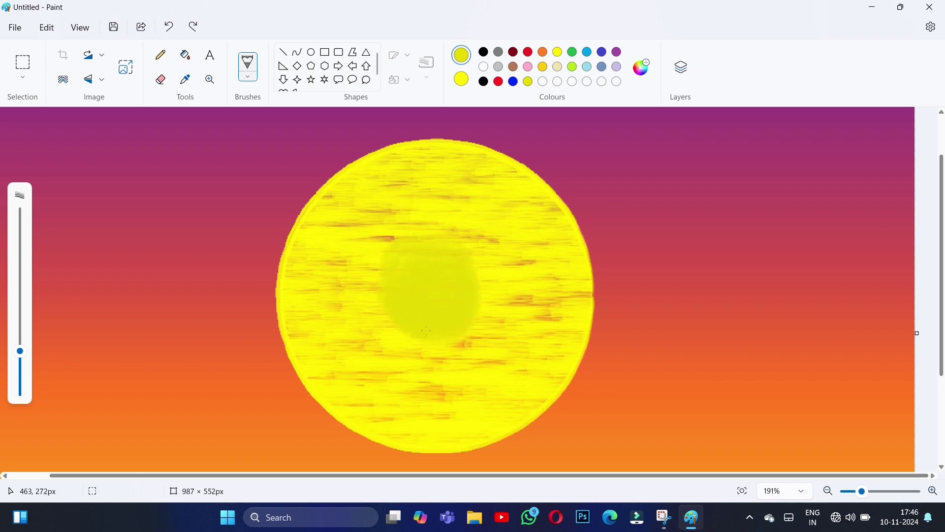
Mix a slightly lighter yellow and paint a wide ring around the dark centre patch of the circle
{"action": "left_click", "coordinate": [641, 66]}
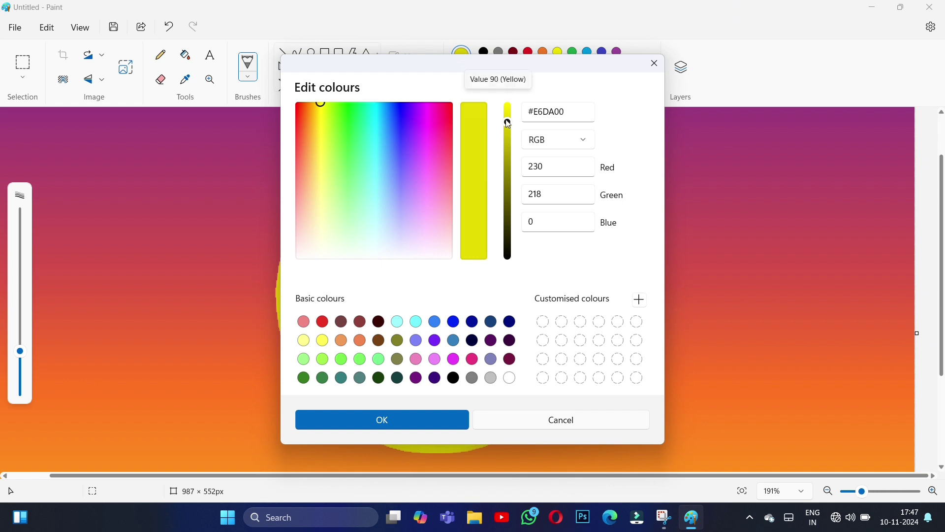
{"action": "left_click_drag", "start_coordinate": [508, 124], "coordinate": [508, 109]}
{"action": "left_click", "coordinate": [421, 419]}
{"action": "mouse_move", "coordinate": [387, 254]}
{"action": "left_mouse_down"}
{"action": "mouse_move", "coordinate": [402, 325]}
{"action": "mouse_move", "coordinate": [469, 338]}
{"action": "mouse_move", "coordinate": [477, 286]}
{"action": "mouse_move", "coordinate": [433, 249]}
{"action": "mouse_move", "coordinate": [404, 242]}
{"action": "mouse_move", "coordinate": [375, 274]}
{"action": "left_mouse_up"}
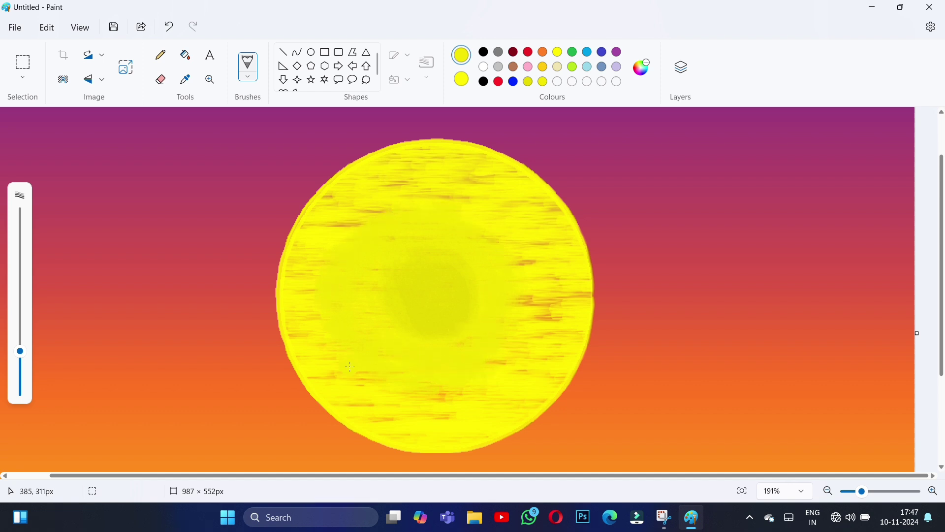
{"action": "left_click_drag", "start_coordinate": [434, 399], "coordinate": [498, 388]}
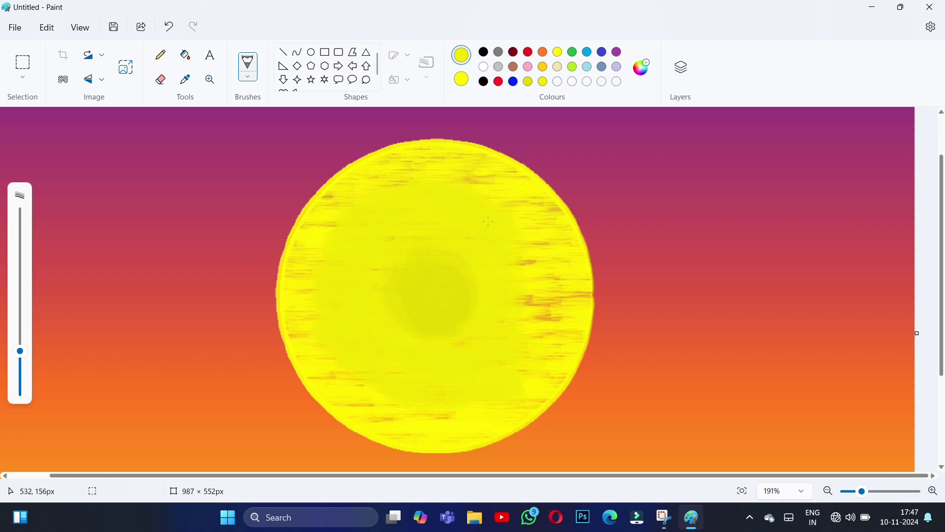
{"action": "left_click_drag", "start_coordinate": [525, 281], "coordinate": [531, 312]}
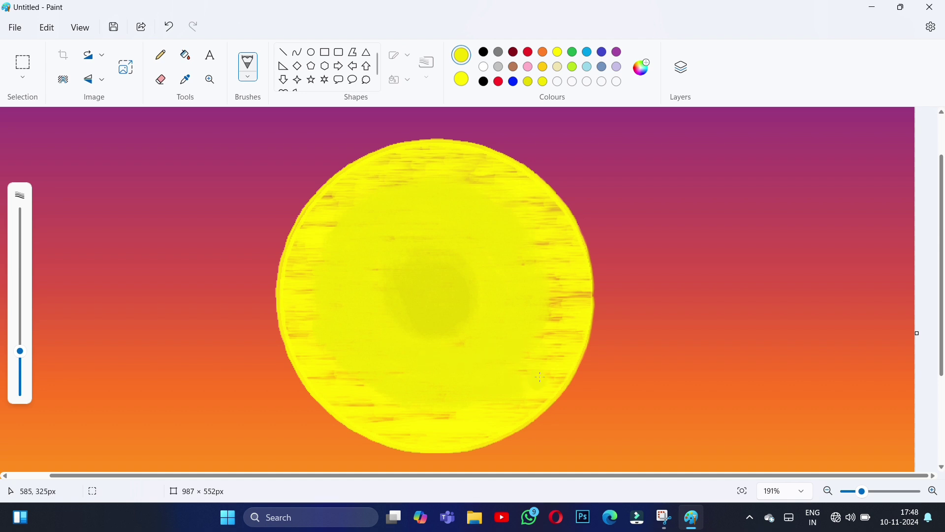
Switch to a brighter yellow and paint the circle's outer band over the streaks, undoing stray strokes
{"action": "left_click", "coordinate": [641, 67]}
{"action": "left_click", "coordinate": [508, 106]}
{"action": "left_click", "coordinate": [392, 418]}
{"action": "key", "text": "ctrl+z"}
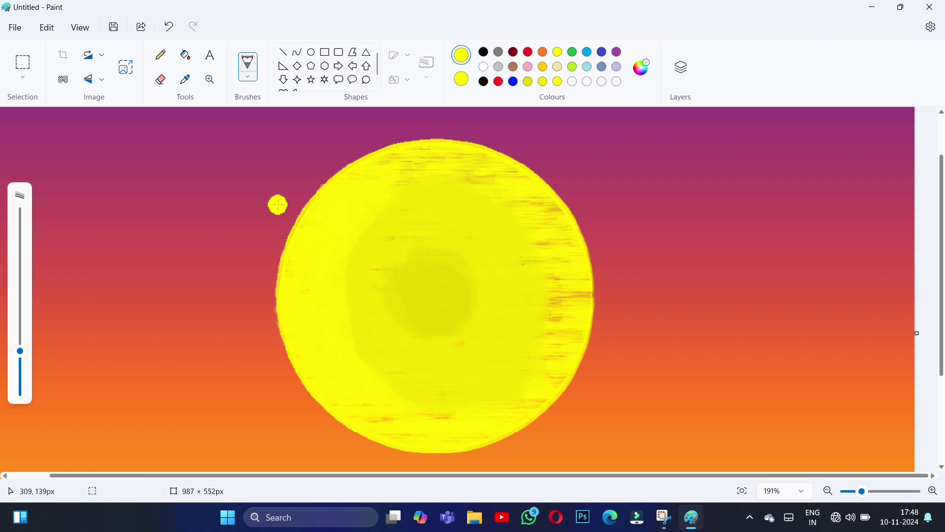
{"action": "mouse_move", "coordinate": [383, 160]}
{"action": "left_mouse_down"}
{"action": "mouse_move", "coordinate": [430, 167]}
{"action": "mouse_move", "coordinate": [428, 154]}
{"action": "mouse_move", "coordinate": [457, 195]}
{"action": "mouse_move", "coordinate": [455, 182]}
{"action": "mouse_move", "coordinate": [508, 178]}
{"action": "mouse_move", "coordinate": [469, 157]}
{"action": "mouse_move", "coordinate": [512, 196]}
{"action": "mouse_move", "coordinate": [465, 186]}
{"action": "mouse_move", "coordinate": [520, 215]}
{"action": "mouse_move", "coordinate": [501, 164]}
{"action": "left_mouse_up"}
{"action": "left_click_drag", "start_coordinate": [522, 231], "coordinate": [572, 214]}
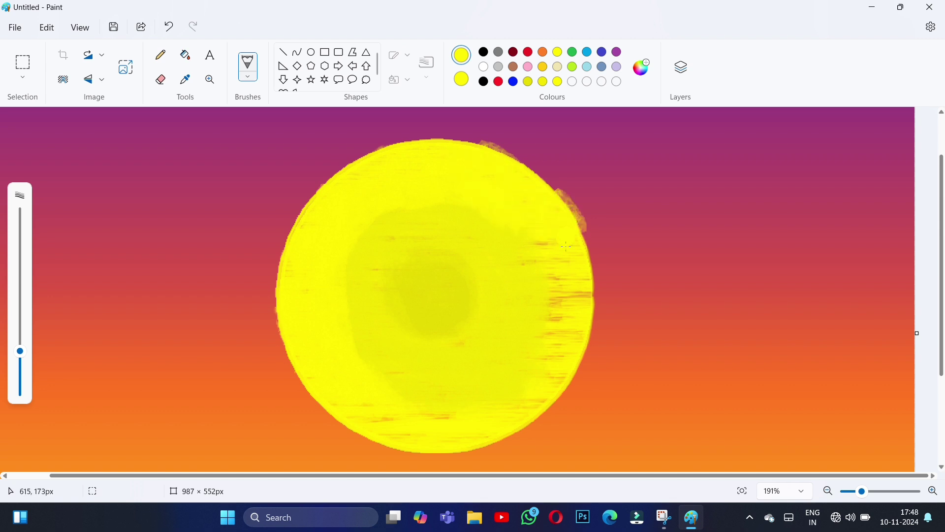
{"action": "left_click", "coordinate": [169, 27]}
{"action": "mouse_move", "coordinate": [423, 157]}
{"action": "left_mouse_down"}
{"action": "mouse_move", "coordinate": [466, 197]}
{"action": "mouse_move", "coordinate": [551, 202]}
{"action": "mouse_move", "coordinate": [580, 243]}
{"action": "mouse_move", "coordinate": [563, 278]}
{"action": "mouse_move", "coordinate": [503, 225]}
{"action": "mouse_move", "coordinate": [564, 273]}
{"action": "mouse_move", "coordinate": [555, 221]}
{"action": "mouse_move", "coordinate": [581, 255]}
{"action": "mouse_move", "coordinate": [567, 254]}
{"action": "mouse_move", "coordinate": [547, 275]}
{"action": "mouse_move", "coordinate": [521, 247]}
{"action": "mouse_move", "coordinate": [562, 341]}
{"action": "mouse_move", "coordinate": [584, 309]}
{"action": "mouse_move", "coordinate": [581, 333]}
{"action": "mouse_move", "coordinate": [550, 336]}
{"action": "mouse_move", "coordinate": [522, 318]}
{"action": "mouse_move", "coordinate": [475, 418]}
{"action": "mouse_move", "coordinate": [525, 371]}
{"action": "mouse_move", "coordinate": [559, 301]}
{"action": "mouse_move", "coordinate": [568, 324]}
{"action": "mouse_move", "coordinate": [558, 385]}
{"action": "mouse_move", "coordinate": [555, 349]}
{"action": "mouse_move", "coordinate": [568, 343]}
{"action": "mouse_move", "coordinate": [529, 404]}
{"action": "left_mouse_up"}
{"action": "left_click_drag", "start_coordinate": [404, 420], "coordinate": [457, 397]}
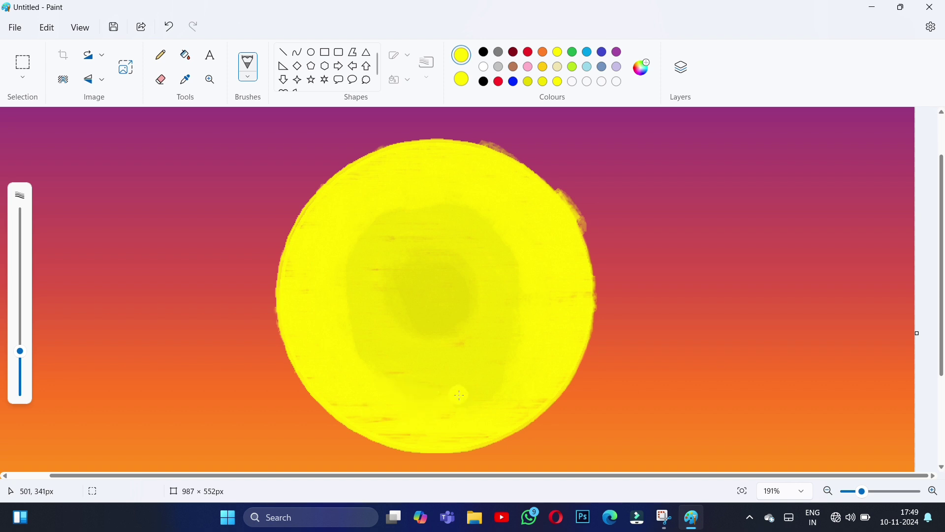
{"action": "left_click_drag", "start_coordinate": [518, 364], "coordinate": [480, 392]}
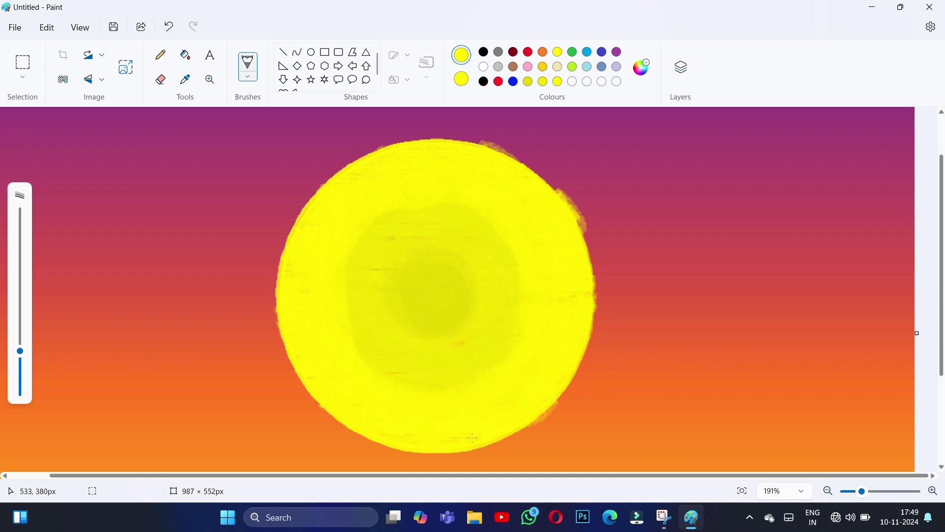
Set the brush colour to yellow #F0E300 and repaint the shaded ring around the circle's centre
{"action": "left_click", "coordinate": [642, 66]}
{"action": "left_click", "coordinate": [508, 116]}
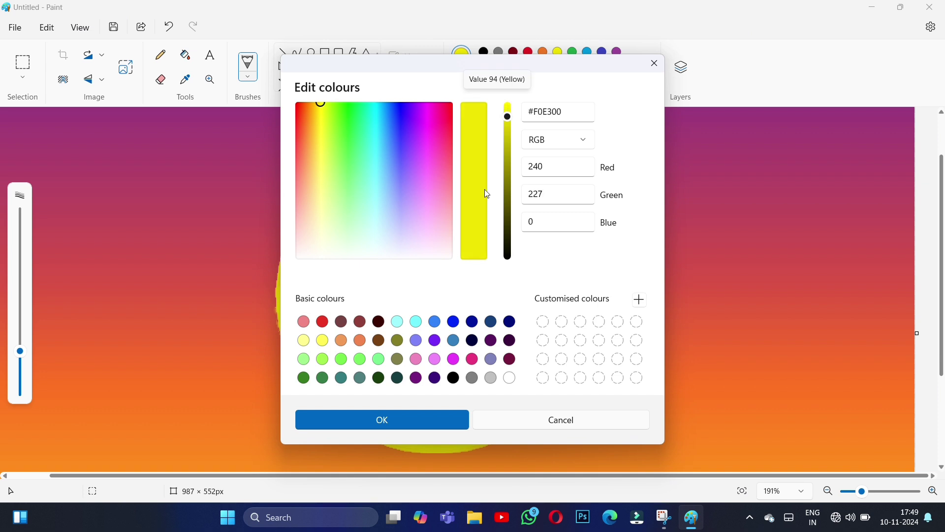
{"action": "left_click", "coordinate": [395, 424]}
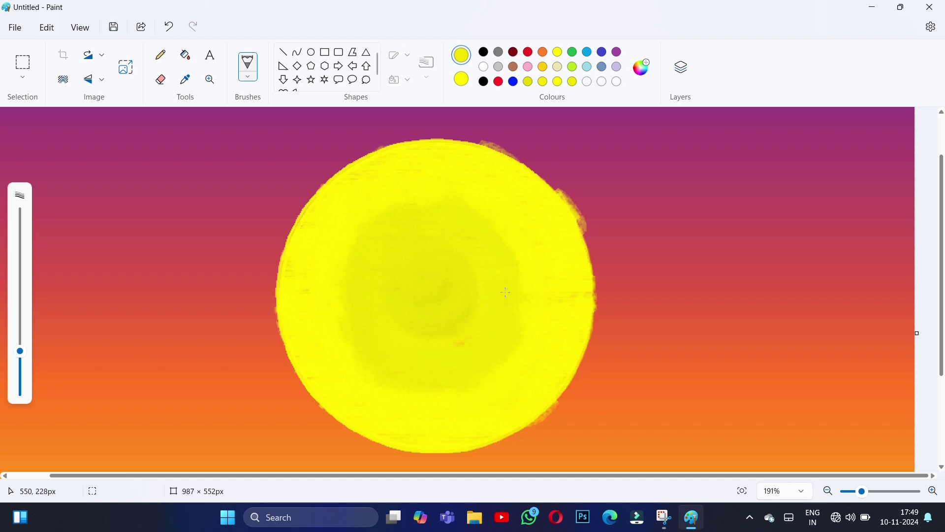
Darken the yellow brush colour further and paint a large round patch over the middle of the circle
{"action": "left_click", "coordinate": [642, 66]}
{"action": "left_click_drag", "start_coordinate": [508, 116], "coordinate": [507, 128]}
{"action": "left_click", "coordinate": [426, 418]}
{"action": "mouse_move", "coordinate": [384, 294]}
{"action": "left_mouse_down"}
{"action": "mouse_move", "coordinate": [376, 319]}
{"action": "mouse_move", "coordinate": [373, 269]}
{"action": "left_mouse_up"}
{"action": "mouse_move", "coordinate": [430, 322]}
{"action": "left_mouse_down"}
{"action": "mouse_move", "coordinate": [438, 357]}
{"action": "mouse_move", "coordinate": [390, 345]}
{"action": "mouse_move", "coordinate": [467, 343]}
{"action": "mouse_move", "coordinate": [442, 318]}
{"action": "mouse_move", "coordinate": [463, 285]}
{"action": "mouse_move", "coordinate": [438, 270]}
{"action": "mouse_move", "coordinate": [441, 238]}
{"action": "mouse_move", "coordinate": [424, 232]}
{"action": "mouse_move", "coordinate": [406, 254]}
{"action": "left_mouse_up"}
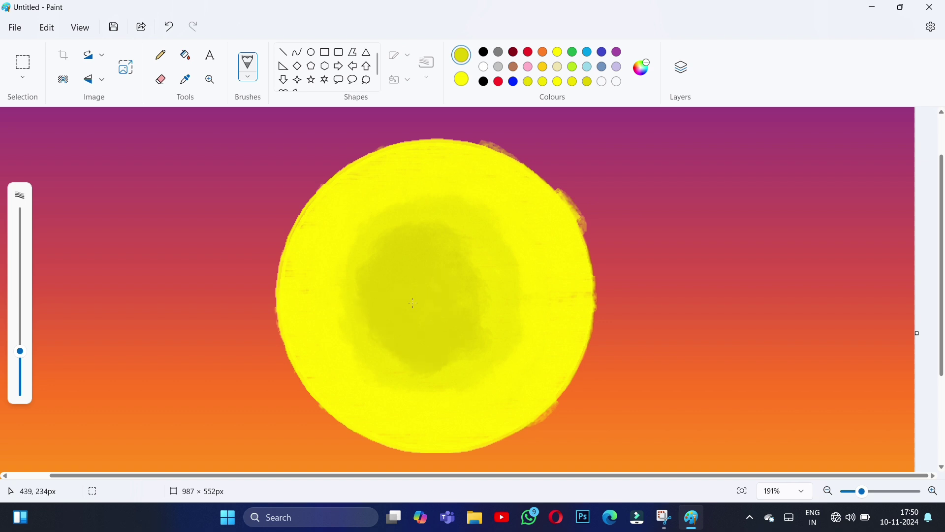
{"action": "mouse_move", "coordinate": [480, 255]}
{"action": "left_mouse_down"}
{"action": "mouse_move", "coordinate": [486, 303]}
{"action": "mouse_move", "coordinate": [475, 294]}
{"action": "mouse_move", "coordinate": [472, 332]}
{"action": "left_mouse_up"}
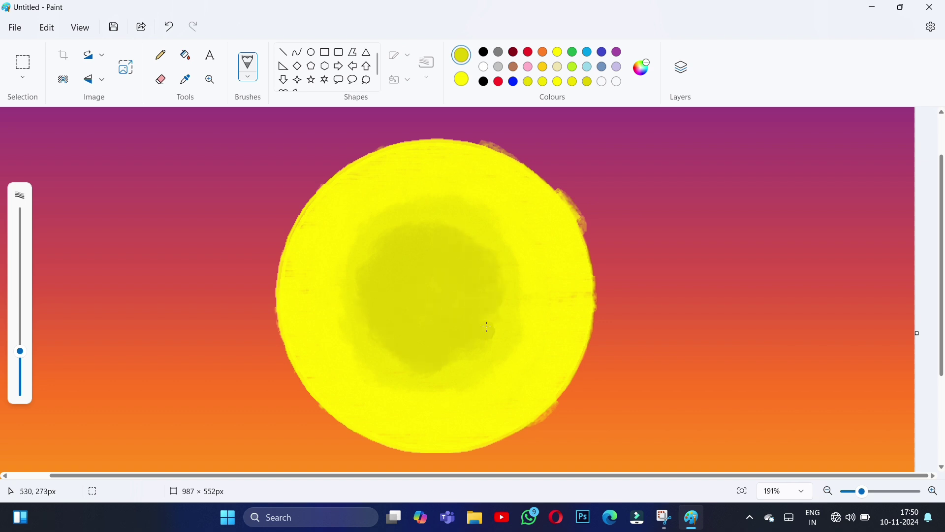
Set the brush colour to dark yellow #CCC100 and paint a smaller round patch at the circle's centre
{"action": "left_click", "coordinate": [643, 67]}
{"action": "left_click_drag", "start_coordinate": [510, 132], "coordinate": [508, 138]}
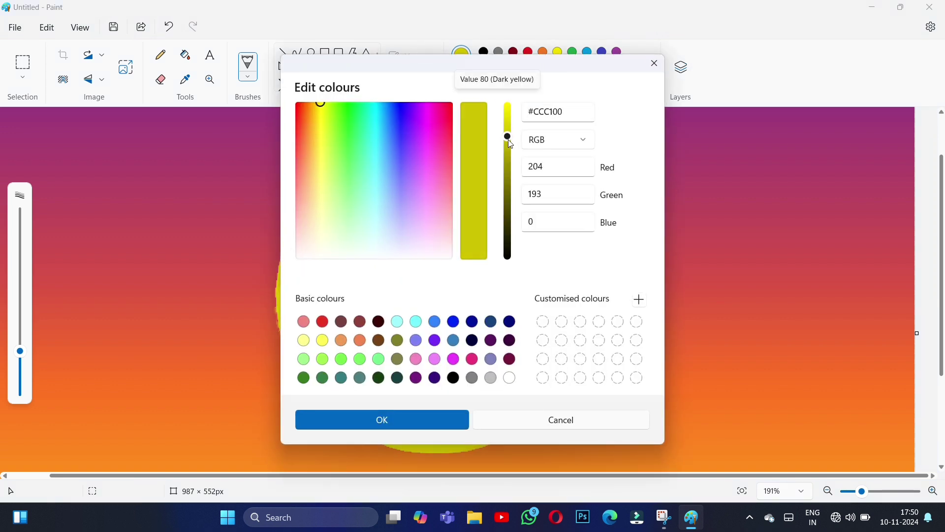
{"action": "left_click", "coordinate": [450, 419]}
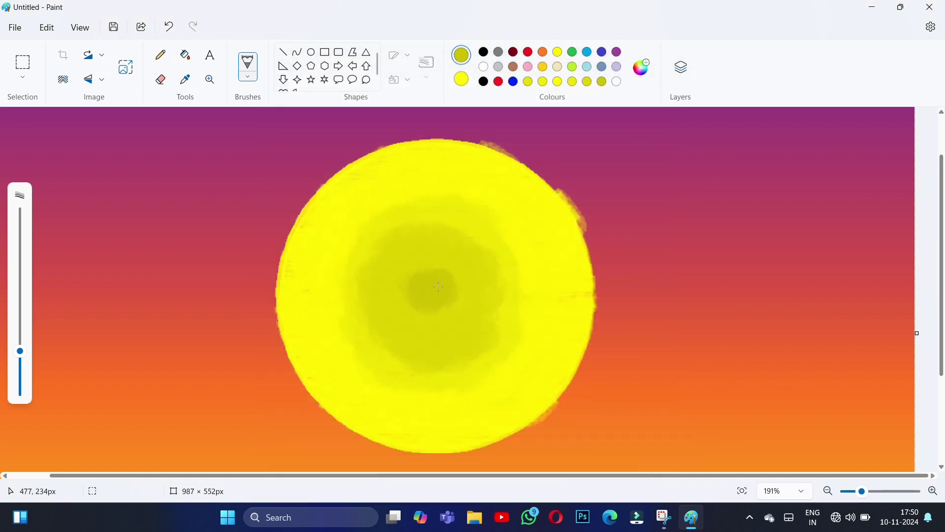
{"action": "left_click_drag", "start_coordinate": [450, 289], "coordinate": [462, 285]}
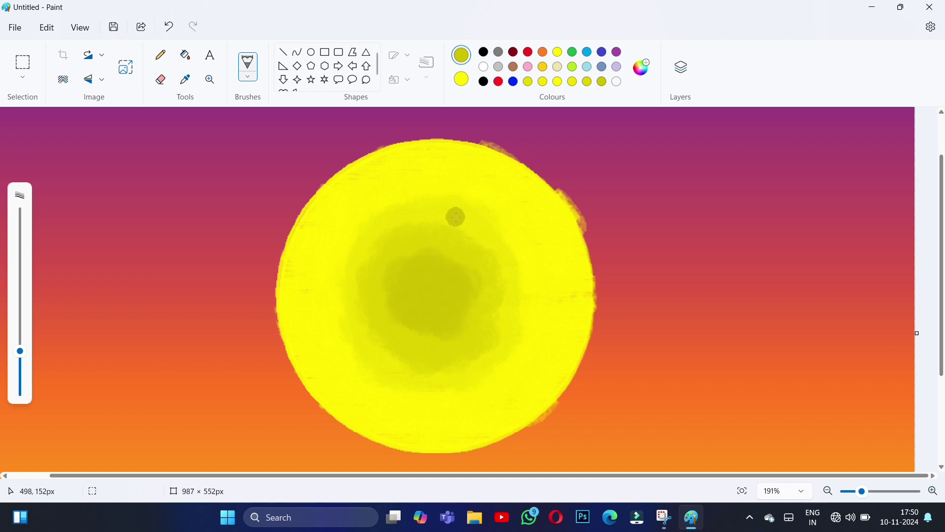
Resize the image in pixels to a width of 15 without keeping the aspect ratio
{"action": "left_click", "coordinate": [126, 73]}
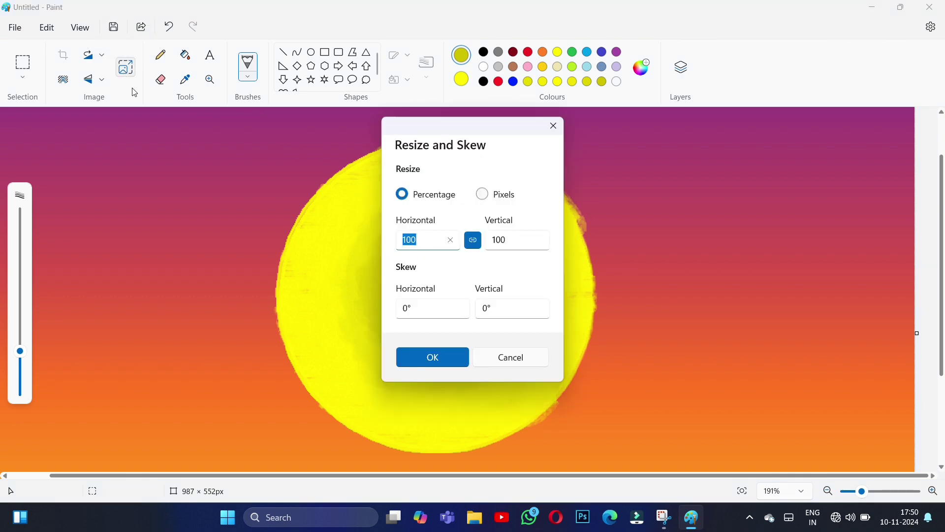
{"action": "left_click", "coordinate": [483, 194]}
{"action": "left_click", "coordinate": [451, 239]}
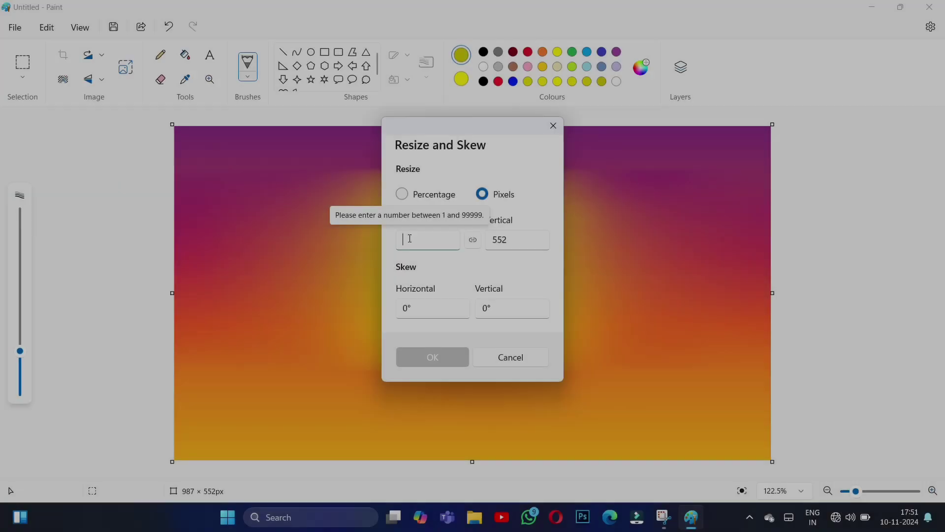
{"action": "type", "text": "15"}
{"action": "key", "text": "Return"}
Stretch only the image's width back to 987 pixels, with the aspect ratio unlocked, to blur the sun horizontally
{"action": "left_click", "coordinate": [126, 67]}
{"action": "left_click", "coordinate": [483, 193]}
{"action": "left_click", "coordinate": [449, 240]}
{"action": "left_click", "coordinate": [473, 242]}
{"action": "left_click", "coordinate": [436, 239]}
{"action": "type", "text": "987"}
{"action": "key", "text": "Return"}
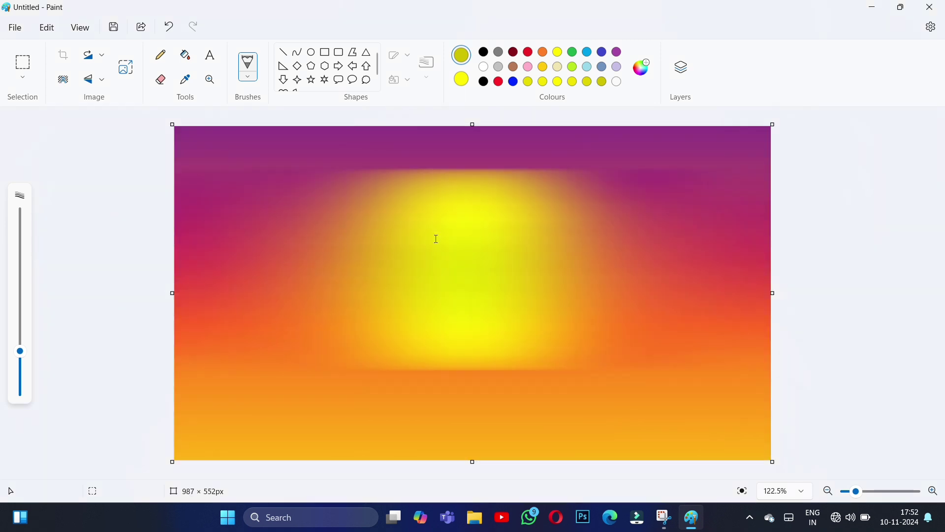
Draw a solid-filled yellow circle about 314 × 319 px over the blurred glow in the middle of the canvas
{"action": "left_click", "coordinate": [558, 52]}
{"action": "left_click", "coordinate": [311, 52]}
{"action": "left_click", "coordinate": [427, 79]}
{"action": "left_click", "coordinate": [421, 162]}
{"action": "left_click", "coordinate": [400, 79]}
{"action": "left_click", "coordinate": [399, 132]}
{"action": "mouse_move", "coordinate": [363, 171]}
{"action": "left_mouse_down"}
{"action": "mouse_move", "coordinate": [383, 208]}
{"action": "mouse_move", "coordinate": [562, 372]}
{"action": "mouse_move", "coordinate": [554, 364]}
{"action": "left_mouse_up"}
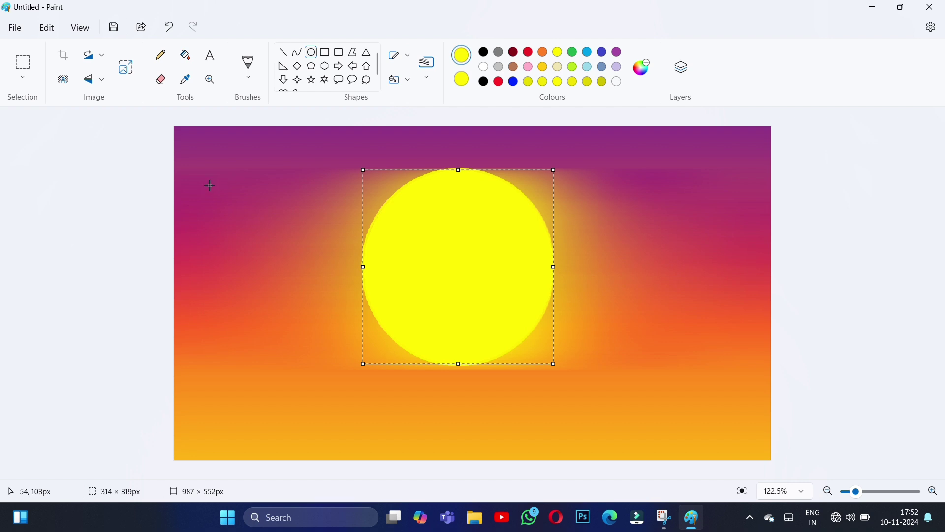
Adjust the yellow circle to about 320 × 321 px and nudge it into line with the glow
{"action": "left_click_drag", "start_coordinate": [553, 266], "coordinate": [551, 266]}
{"action": "left_click_drag", "start_coordinate": [488, 272], "coordinate": [491, 272]}
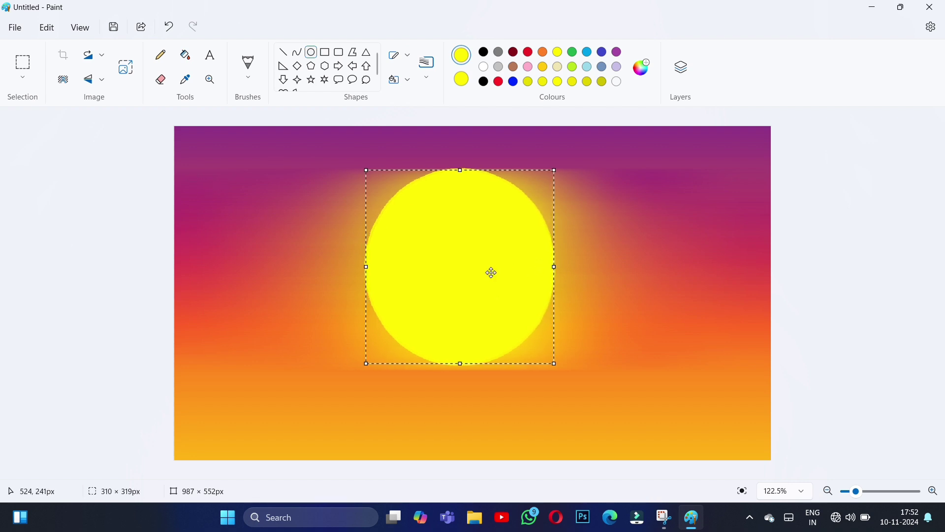
{"action": "left_click_drag", "start_coordinate": [460, 363], "coordinate": [460, 365]}
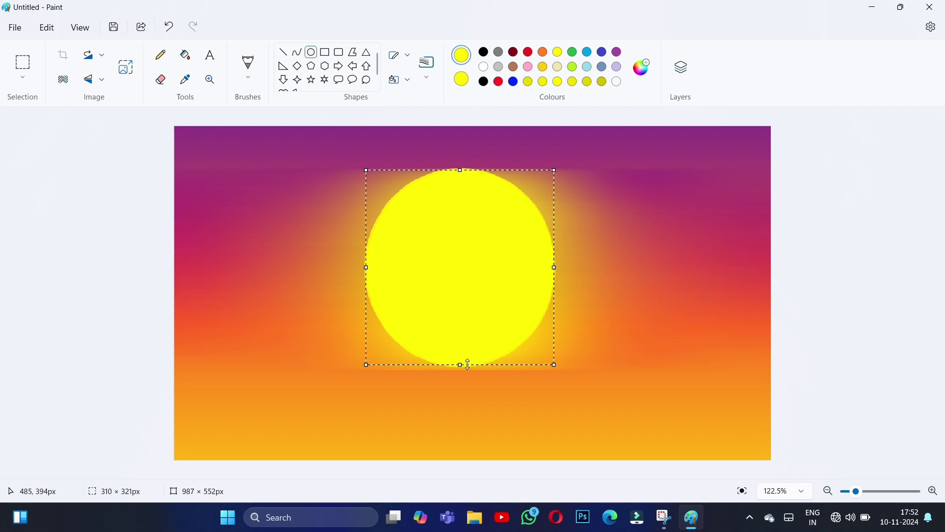
{"action": "left_click_drag", "start_coordinate": [426, 250], "coordinate": [428, 250]}
{"action": "left_click_drag", "start_coordinate": [556, 266], "coordinate": [562, 267]}
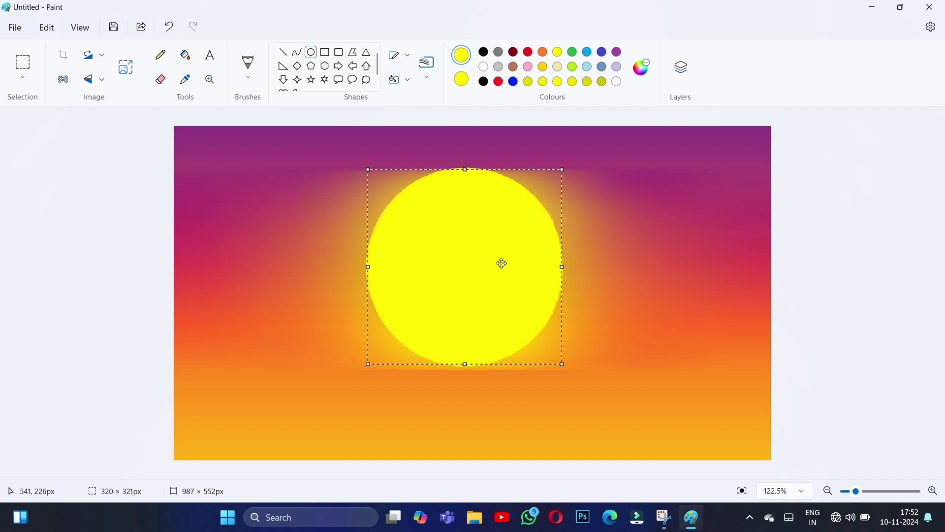
Try white for the circle's outline and fill, and return both colours to yellow
{"action": "left_click", "coordinate": [484, 67]}
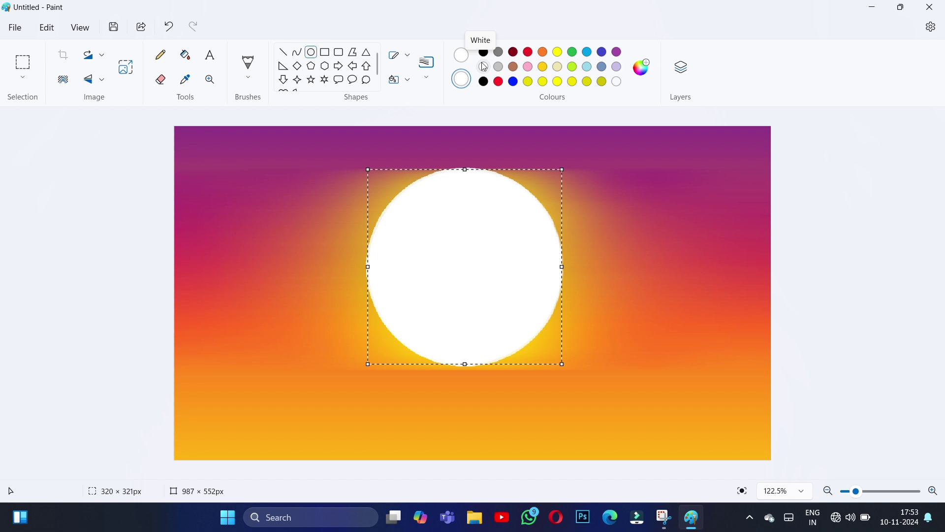
{"action": "left_click", "coordinate": [558, 51]}
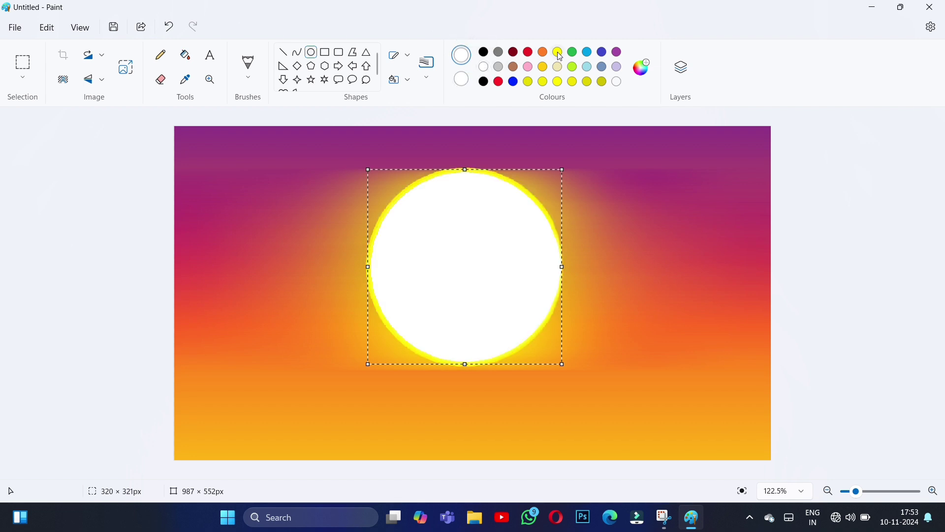
{"action": "left_click", "coordinate": [543, 52]}
{"action": "right_click", "coordinate": [555, 55]}
Give the circle a Natural pencil fill and a textured outline, centre it on the glow and deselect it
{"action": "left_click_drag", "start_coordinate": [501, 251], "coordinate": [498, 251]}
{"action": "right_click", "coordinate": [424, 268]}
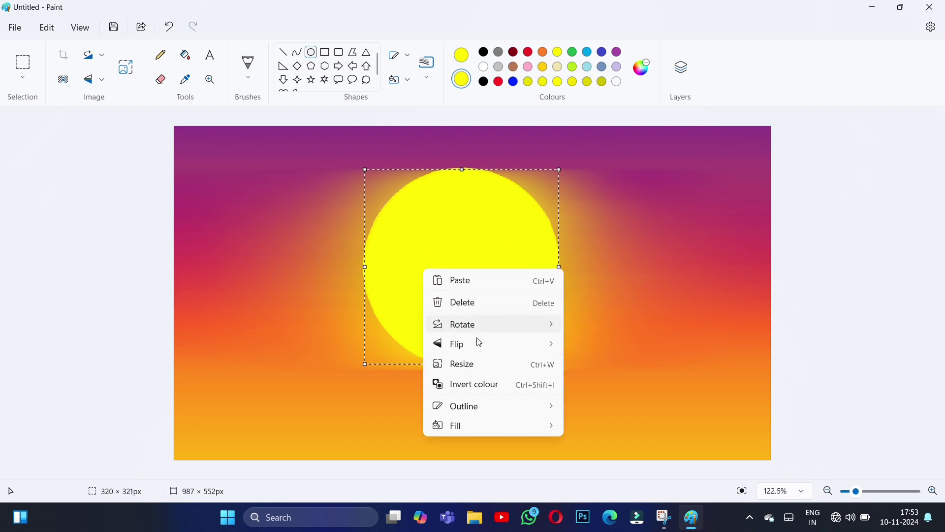
{"action": "mouse_move", "coordinate": [537, 425]}
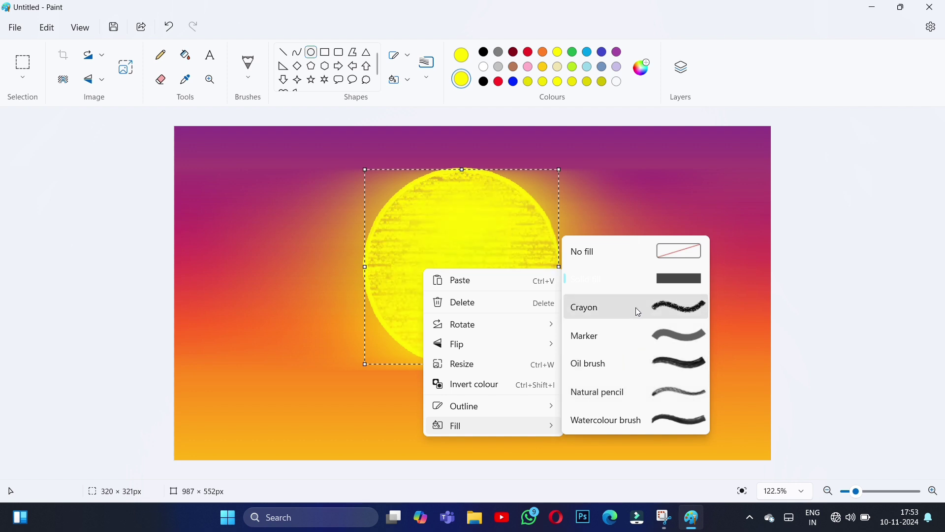
{"action": "left_click", "coordinate": [640, 396]}
{"action": "right_click", "coordinate": [493, 307]}
{"action": "mouse_move", "coordinate": [598, 443]}
{"action": "left_click", "coordinate": [727, 407]}
{"action": "left_click_drag", "start_coordinate": [470, 283], "coordinate": [475, 282]}
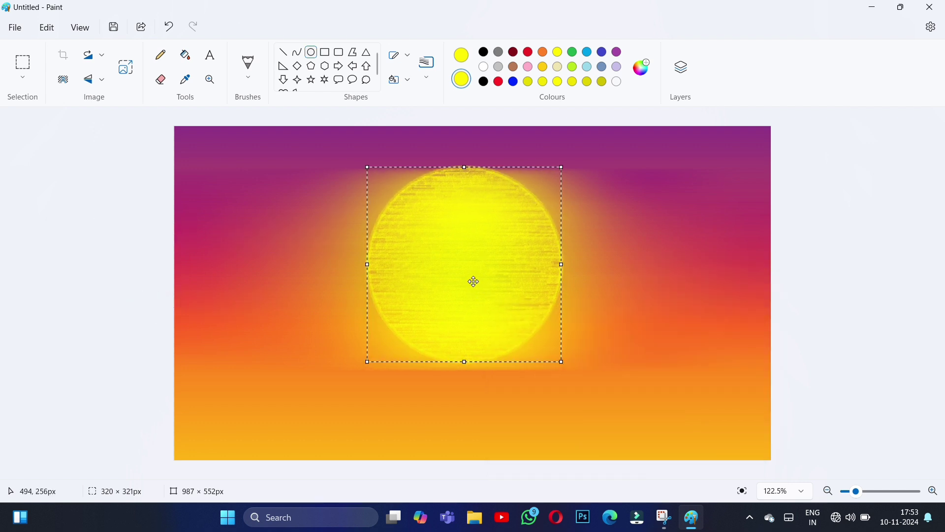
{"action": "left_click", "coordinate": [23, 177]}
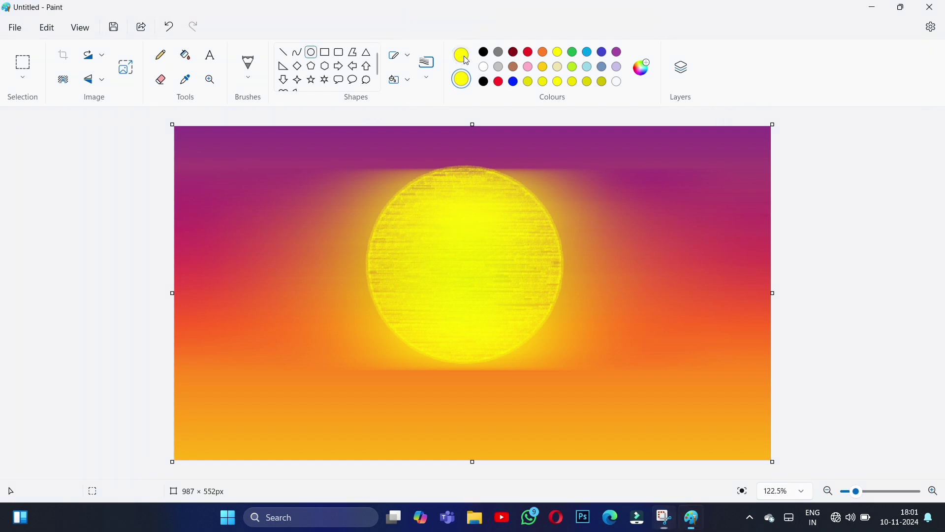
Draw a thick black hilly horizon line with the pencil across the full canvas width, just beneath the sun
{"action": "left_click", "coordinate": [484, 52]}
{"action": "left_click", "coordinate": [160, 55]}
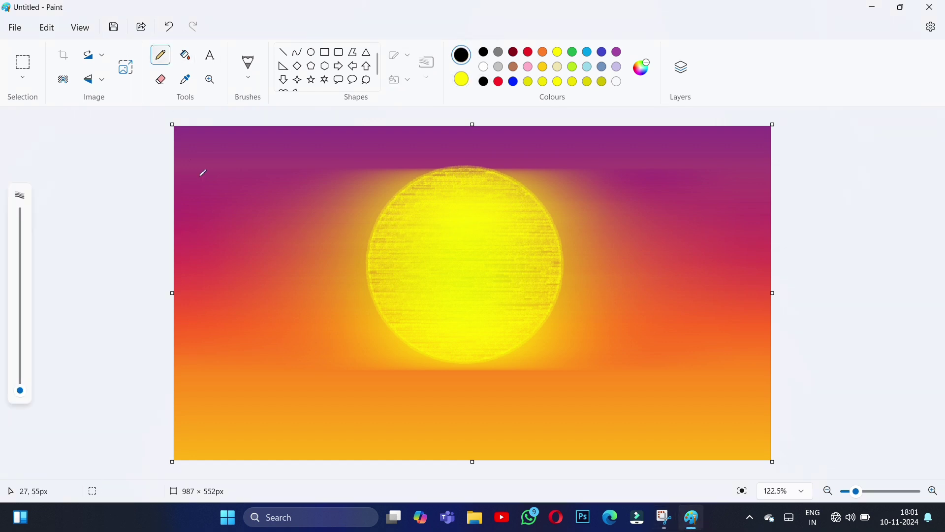
{"action": "left_click_drag", "start_coordinate": [20, 390], "coordinate": [19, 381]}
{"action": "mouse_move", "coordinate": [177, 409]}
{"action": "left_mouse_down"}
{"action": "mouse_move", "coordinate": [269, 406]}
{"action": "mouse_move", "coordinate": [402, 378]}
{"action": "left_mouse_up"}
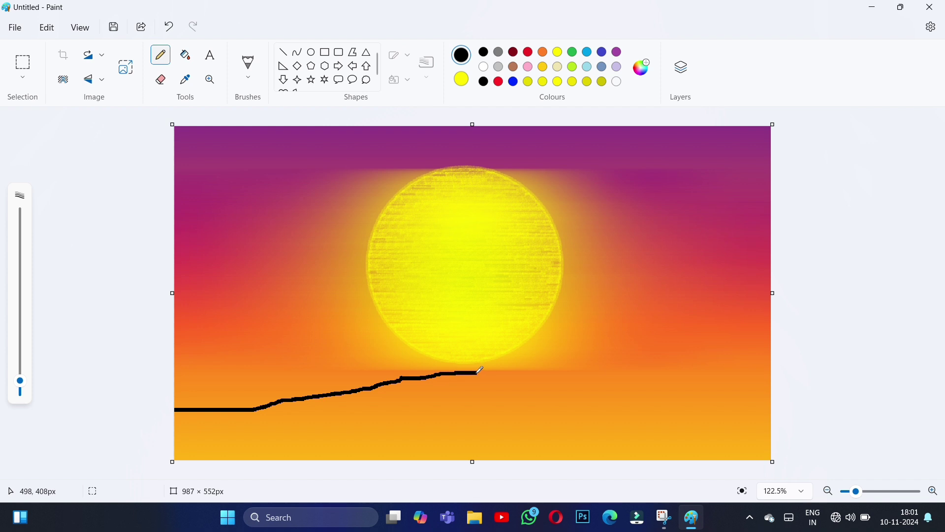
{"action": "mouse_move", "coordinate": [567, 383]}
{"action": "left_mouse_down"}
{"action": "mouse_move", "coordinate": [697, 405]}
{"action": "mouse_move", "coordinate": [771, 393]}
{"action": "left_mouse_up"}
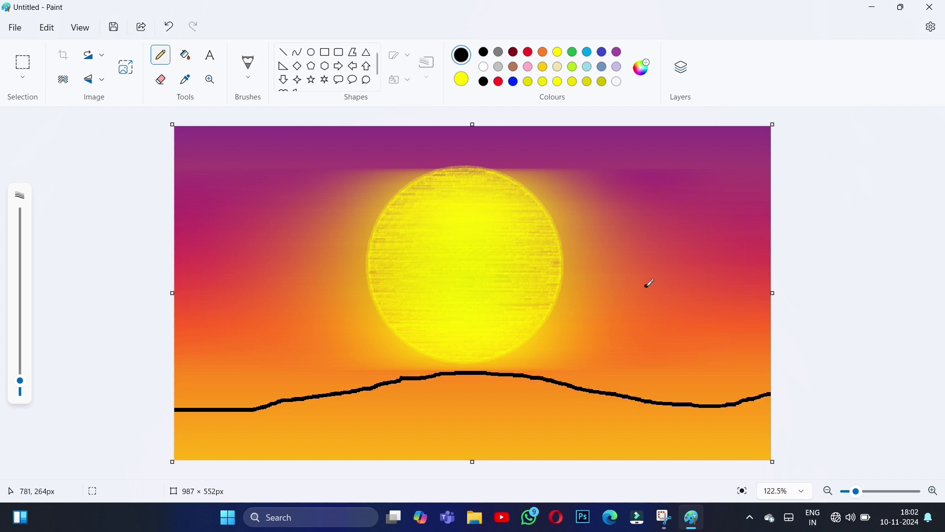
Choose a rough-textured black brush and enlarge it well beyond 15 px for filling the hill
{"action": "left_click", "coordinate": [248, 64]}
{"action": "left_click", "coordinate": [261, 128]}
{"action": "left_click_drag", "start_coordinate": [20, 381], "coordinate": [20, 363]}
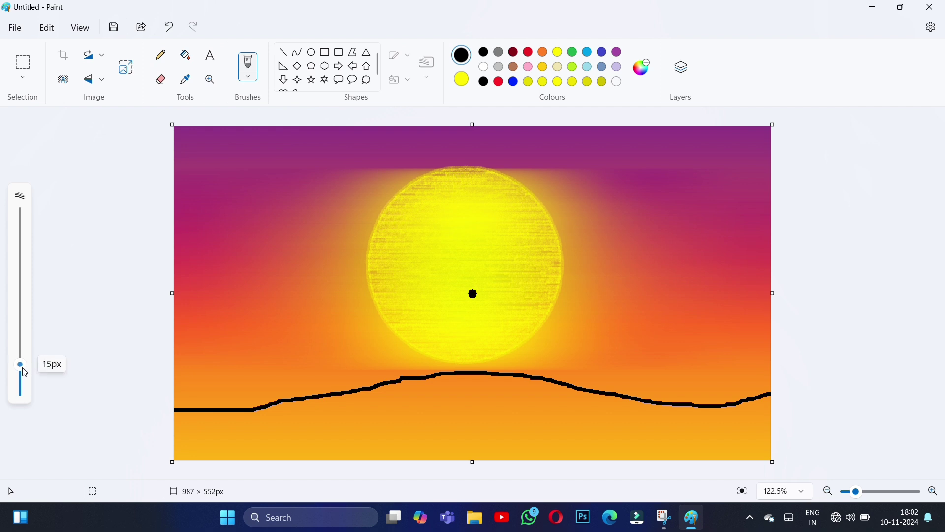
{"action": "scroll", "coordinate": [862, 494], "scroll_direction": "up", "scroll_amount": 3}
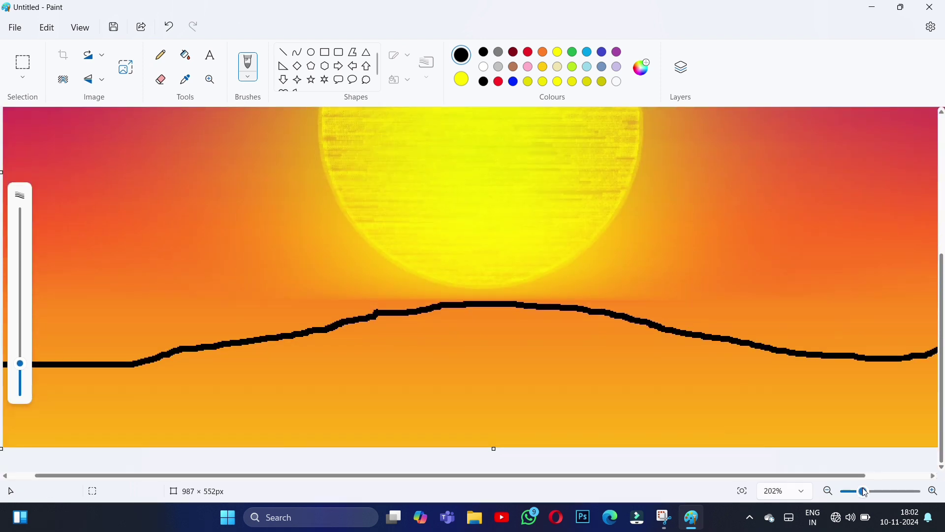
{"action": "scroll", "coordinate": [862, 487], "scroll_direction": "down", "scroll_amount": 2}
{"action": "left_click_drag", "start_coordinate": [20, 363], "coordinate": [20, 352]}
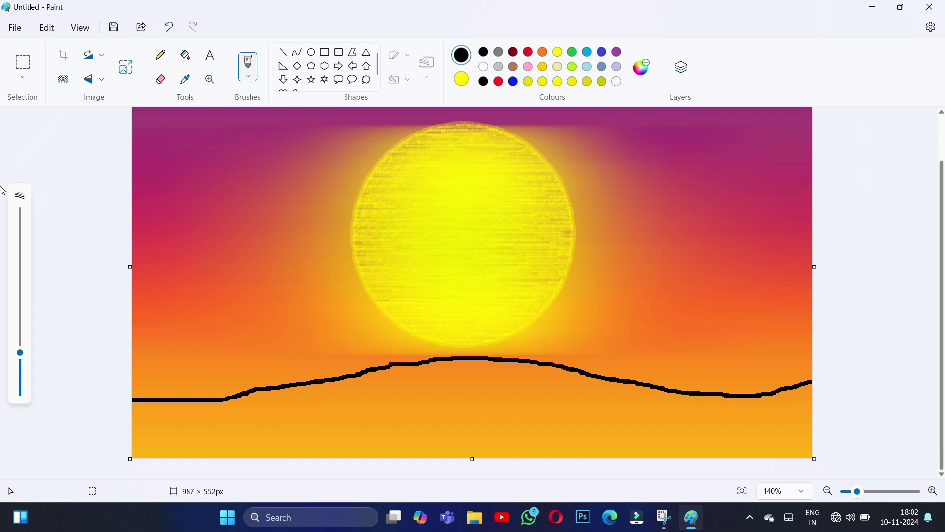
{"action": "left_click", "coordinate": [253, 87]}
{"action": "left_click", "coordinate": [264, 211]}
Paint the area below the horizon line black from the left edge to past the middle of the canvas
{"action": "mouse_move", "coordinate": [358, 415]}
{"action": "left_mouse_down"}
{"action": "mouse_move", "coordinate": [276, 430]}
{"action": "mouse_move", "coordinate": [42, 420]}
{"action": "mouse_move", "coordinate": [251, 445]}
{"action": "mouse_move", "coordinate": [259, 436]}
{"action": "mouse_move", "coordinate": [393, 419]}
{"action": "mouse_move", "coordinate": [344, 399]}
{"action": "mouse_move", "coordinate": [121, 411]}
{"action": "mouse_move", "coordinate": [433, 386]}
{"action": "mouse_move", "coordinate": [295, 456]}
{"action": "mouse_move", "coordinate": [394, 450]}
{"action": "left_mouse_up"}
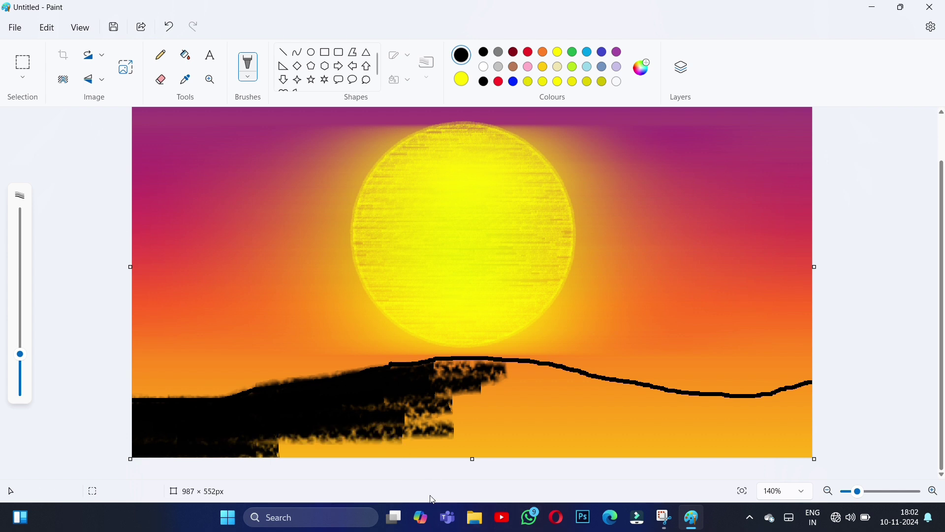
{"action": "mouse_move", "coordinate": [421, 432]}
{"action": "left_mouse_down"}
{"action": "mouse_move", "coordinate": [256, 451]}
{"action": "mouse_move", "coordinate": [400, 411]}
{"action": "left_mouse_up"}
{"action": "left_click", "coordinate": [581, 457]}
{"action": "mouse_move", "coordinate": [557, 430]}
{"action": "left_mouse_down"}
{"action": "mouse_move", "coordinate": [473, 449]}
{"action": "mouse_move", "coordinate": [350, 427]}
{"action": "mouse_move", "coordinate": [417, 451]}
{"action": "mouse_move", "coordinate": [542, 421]}
{"action": "mouse_move", "coordinate": [429, 407]}
{"action": "mouse_move", "coordinate": [372, 410]}
{"action": "mouse_move", "coordinate": [533, 411]}
{"action": "mouse_move", "coordinate": [523, 424]}
{"action": "mouse_move", "coordinate": [304, 429]}
{"action": "mouse_move", "coordinate": [543, 432]}
{"action": "mouse_move", "coordinate": [542, 454]}
{"action": "mouse_move", "coordinate": [590, 448]}
{"action": "left_mouse_up"}
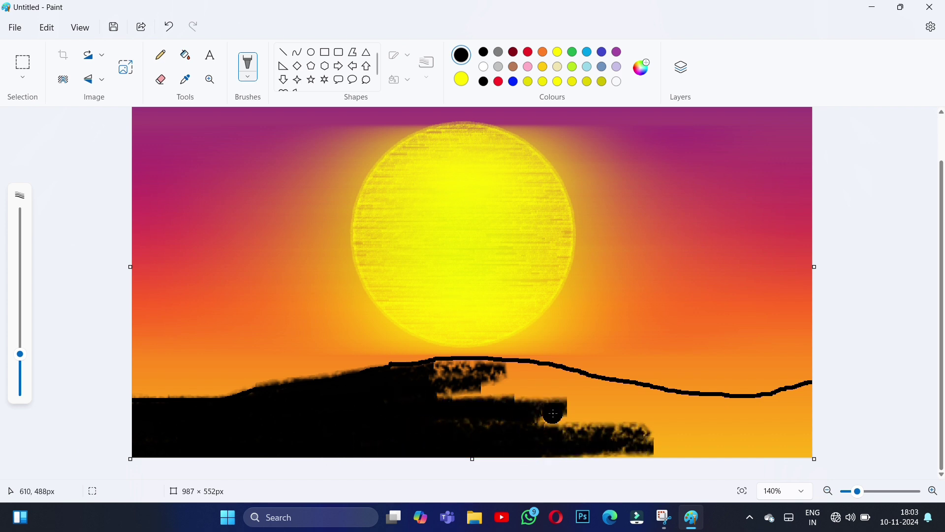
Fill the remaining hill area black up to the right edge, undoing the strokes that overshoot the ridge
{"action": "left_click_drag", "start_coordinate": [858, 492], "coordinate": [863, 493]}
{"action": "scroll", "coordinate": [489, 376], "scroll_direction": "down", "scroll_amount": 2}
{"action": "mouse_move", "coordinate": [489, 375]}
{"action": "left_mouse_down"}
{"action": "mouse_move", "coordinate": [488, 359]}
{"action": "mouse_move", "coordinate": [420, 343]}
{"action": "mouse_move", "coordinate": [444, 328]}
{"action": "mouse_move", "coordinate": [379, 319]}
{"action": "mouse_move", "coordinate": [492, 315]}
{"action": "mouse_move", "coordinate": [353, 331]}
{"action": "mouse_move", "coordinate": [640, 327]}
{"action": "mouse_move", "coordinate": [650, 344]}
{"action": "mouse_move", "coordinate": [507, 347]}
{"action": "left_mouse_up"}
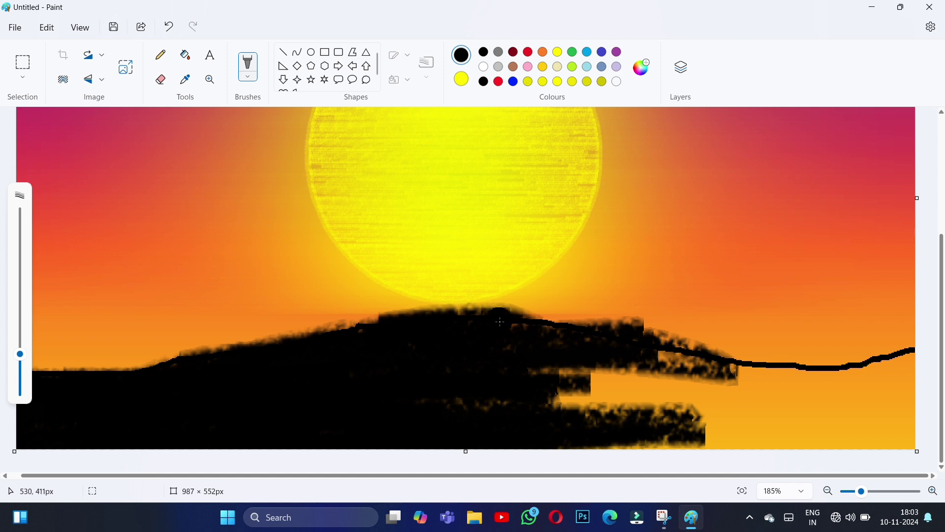
{"action": "left_click", "coordinate": [169, 27]}
{"action": "mouse_move", "coordinate": [677, 417]}
{"action": "left_mouse_down"}
{"action": "mouse_move", "coordinate": [489, 399]}
{"action": "mouse_move", "coordinate": [625, 441]}
{"action": "mouse_move", "coordinate": [872, 453]}
{"action": "mouse_move", "coordinate": [911, 416]}
{"action": "mouse_move", "coordinate": [720, 465]}
{"action": "mouse_move", "coordinate": [943, 420]}
{"action": "mouse_move", "coordinate": [882, 424]}
{"action": "mouse_move", "coordinate": [930, 435]}
{"action": "mouse_move", "coordinate": [943, 377]}
{"action": "mouse_move", "coordinate": [907, 381]}
{"action": "mouse_move", "coordinate": [929, 400]}
{"action": "mouse_move", "coordinate": [871, 402]}
{"action": "mouse_move", "coordinate": [935, 370]}
{"action": "mouse_move", "coordinate": [888, 371]}
{"action": "mouse_move", "coordinate": [912, 361]}
{"action": "mouse_move", "coordinate": [814, 377]}
{"action": "mouse_move", "coordinate": [825, 379]}
{"action": "mouse_move", "coordinate": [798, 372]}
{"action": "mouse_move", "coordinate": [770, 399]}
{"action": "mouse_move", "coordinate": [538, 376]}
{"action": "mouse_move", "coordinate": [663, 407]}
{"action": "mouse_move", "coordinate": [458, 340]}
{"action": "mouse_move", "coordinate": [492, 334]}
{"action": "mouse_move", "coordinate": [442, 334]}
{"action": "mouse_move", "coordinate": [568, 353]}
{"action": "mouse_move", "coordinate": [478, 324]}
{"action": "mouse_move", "coordinate": [533, 324]}
{"action": "mouse_move", "coordinate": [647, 361]}
{"action": "mouse_move", "coordinate": [511, 332]}
{"action": "mouse_move", "coordinate": [592, 364]}
{"action": "mouse_move", "coordinate": [673, 365]}
{"action": "mouse_move", "coordinate": [747, 391]}
{"action": "mouse_move", "coordinate": [857, 377]}
{"action": "mouse_move", "coordinate": [648, 367]}
{"action": "mouse_move", "coordinate": [633, 355]}
{"action": "mouse_move", "coordinate": [641, 352]}
{"action": "mouse_move", "coordinate": [664, 360]}
{"action": "mouse_move", "coordinate": [604, 367]}
{"action": "left_mouse_up"}
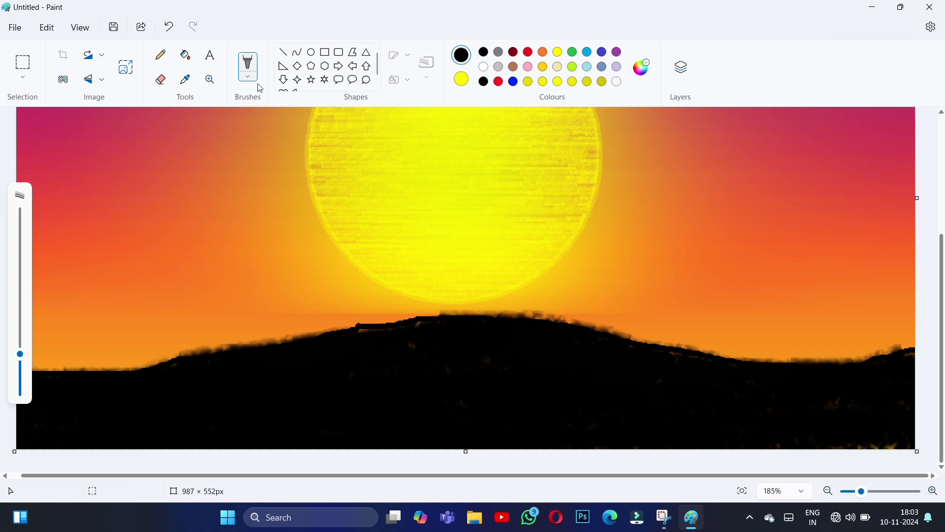
Switch to a more solid black brush, cover the gaps along the hill's ridge and fit the picture to the window
{"action": "left_click", "coordinate": [240, 85]}
{"action": "left_click", "coordinate": [242, 212]}
{"action": "left_click", "coordinate": [77, 378]}
{"action": "left_click", "coordinate": [524, 321]}
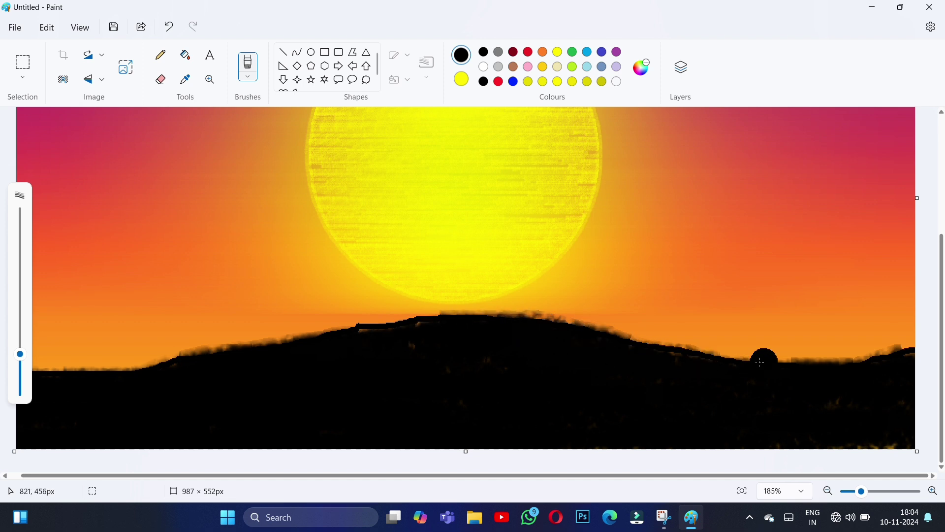
{"action": "mouse_move", "coordinate": [868, 361]}
{"action": "left_mouse_down"}
{"action": "mouse_move", "coordinate": [904, 351]}
{"action": "mouse_move", "coordinate": [869, 364]}
{"action": "mouse_move", "coordinate": [897, 362]}
{"action": "mouse_move", "coordinate": [884, 367]}
{"action": "mouse_move", "coordinate": [645, 367]}
{"action": "left_mouse_up"}
{"action": "left_click_drag", "start_coordinate": [546, 337], "coordinate": [428, 334]}
{"action": "left_click", "coordinate": [741, 490]}
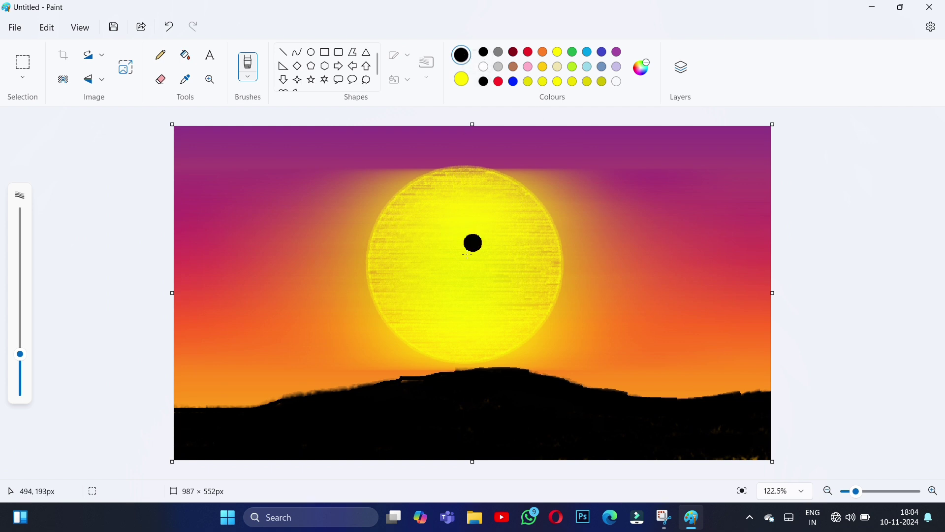
{"action": "right_click", "coordinate": [696, 515]}
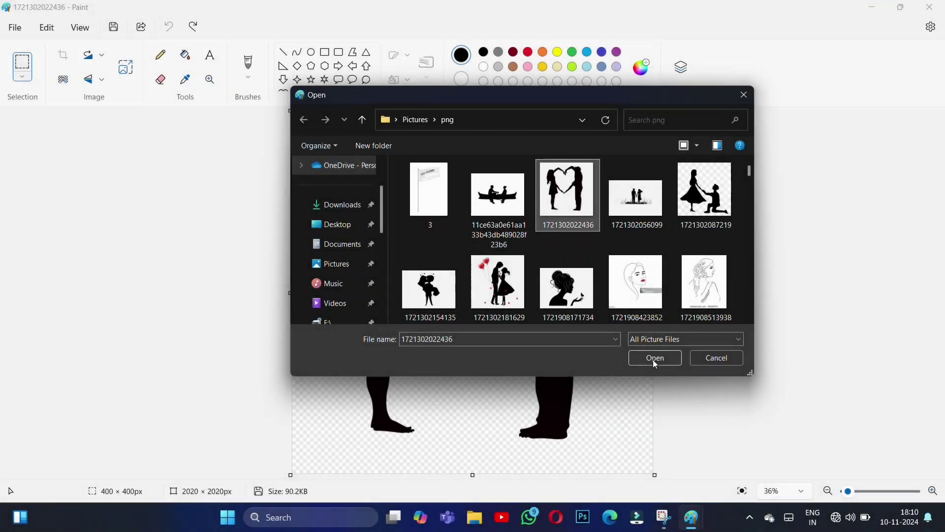
{"action": "left_click", "coordinate": [655, 358]}
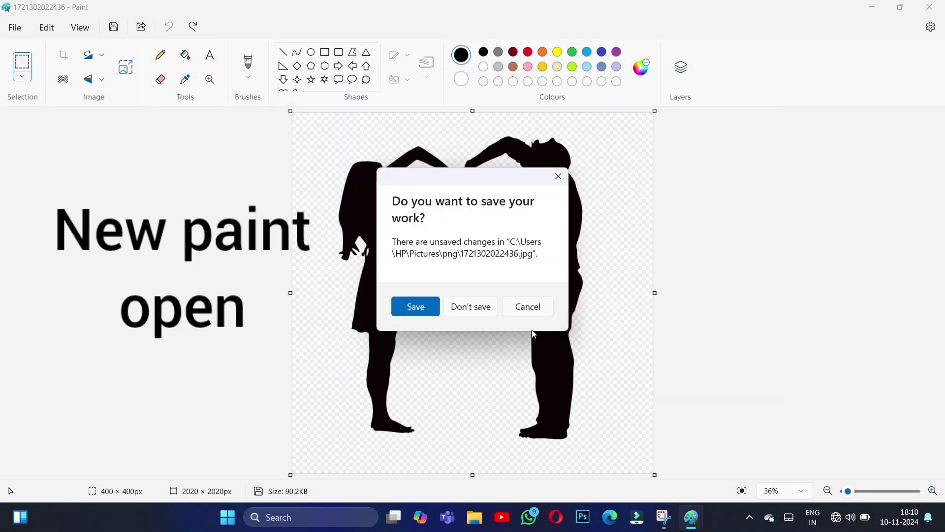
{"action": "left_click", "coordinate": [469, 306]}
Resize the silhouette picture to 400 × 400 pixels without keeping the aspect ratio linked
{"action": "left_click", "coordinate": [88, 55]}
{"action": "left_click", "coordinate": [482, 194]}
{"action": "left_click", "coordinate": [473, 240]}
{"action": "left_click", "coordinate": [450, 240]}
{"action": "type", "text": "4"}
{"action": "left_click", "coordinate": [512, 241]}
{"action": "left_click", "coordinate": [541, 240]}
{"action": "type", "text": "400"}
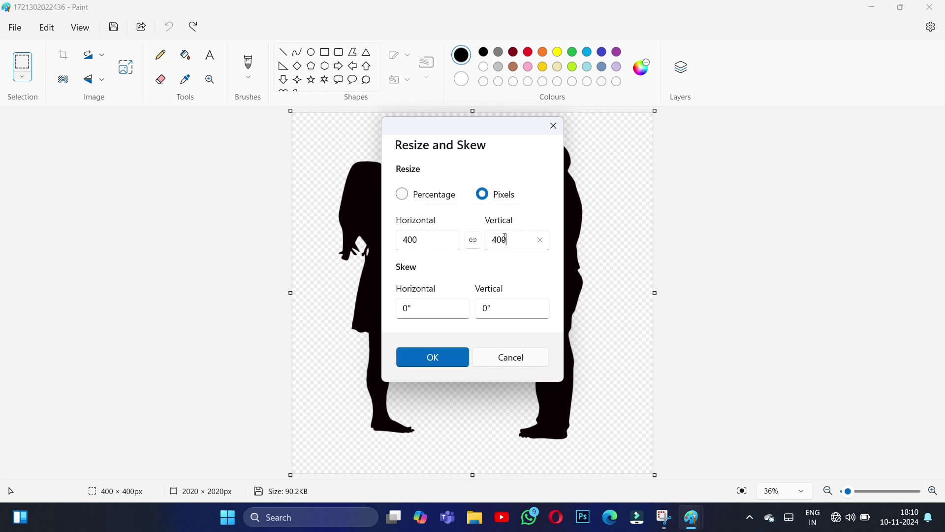
{"action": "key", "text": "Return"}
Select the entire resized couple silhouette picture and copy it
{"action": "key", "text": "ctrl+a"}
{"action": "key", "text": "ctrl+c"}
{"action": "left_click", "coordinate": [23, 77]}
{"action": "left_click", "coordinate": [30, 138]}
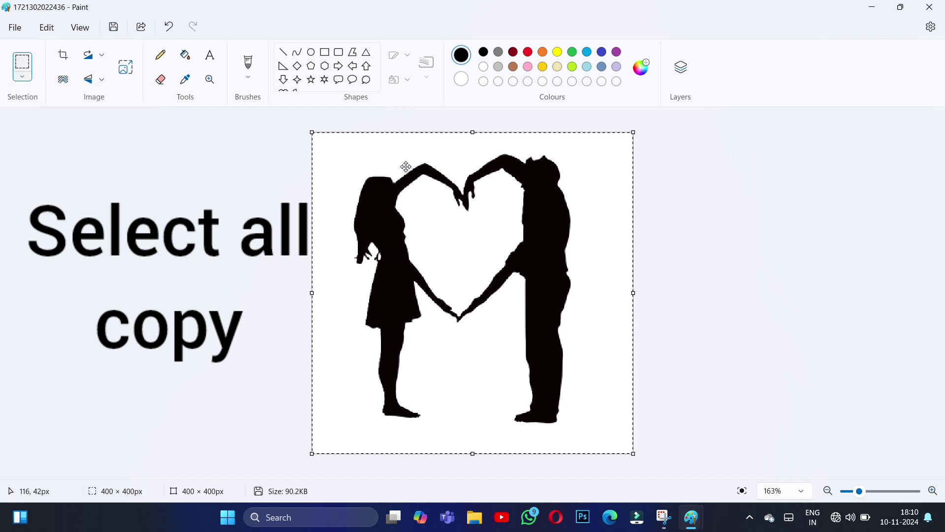
{"action": "right_click", "coordinate": [408, 169]}
{"action": "left_click", "coordinate": [460, 199]}
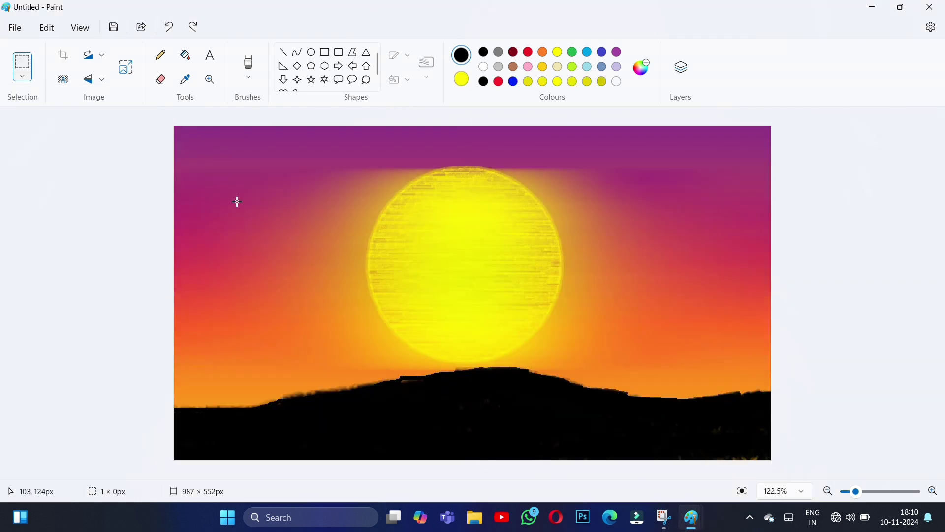
Paste the couple silhouette into the sunset painting and move it in front of the sun
{"action": "right_click", "coordinate": [236, 201]}
{"action": "left_click", "coordinate": [275, 253]}
{"action": "left_click_drag", "start_coordinate": [311, 264], "coordinate": [478, 285]}
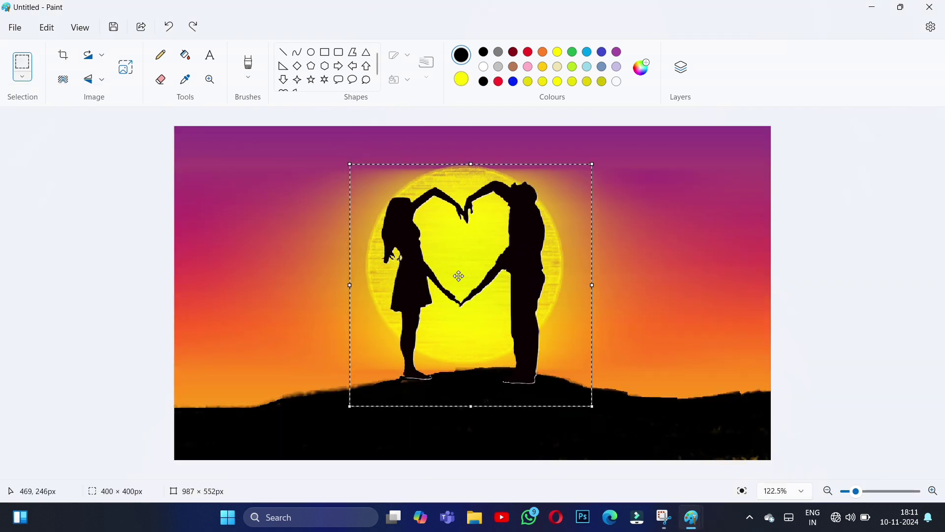
Shrink the pasted couple to 389 × 381 px, stand them on the hilltop centred on the sun, and deselect
{"action": "left_click_drag", "start_coordinate": [594, 166], "coordinate": [585, 177]}
{"action": "left_click_drag", "start_coordinate": [492, 286], "coordinate": [498, 288]}
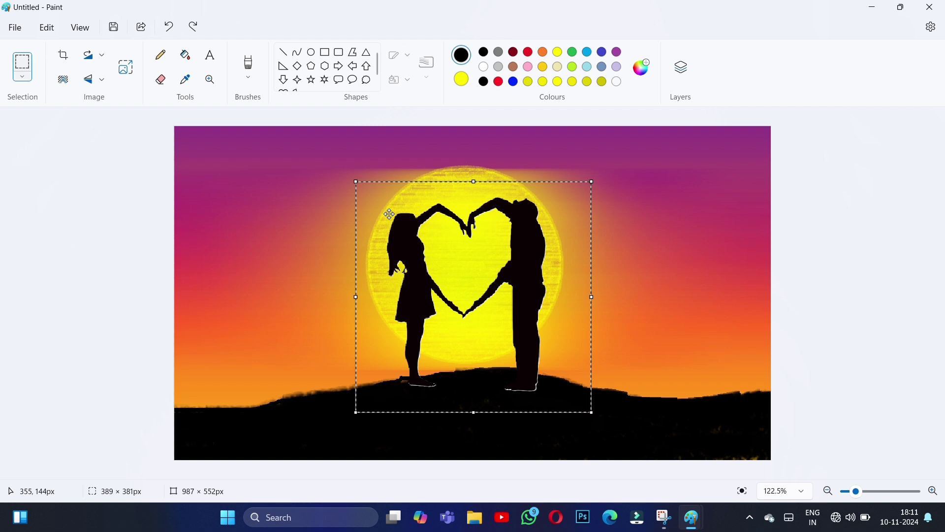
{"action": "left_click_drag", "start_coordinate": [468, 264], "coordinate": [467, 266]}
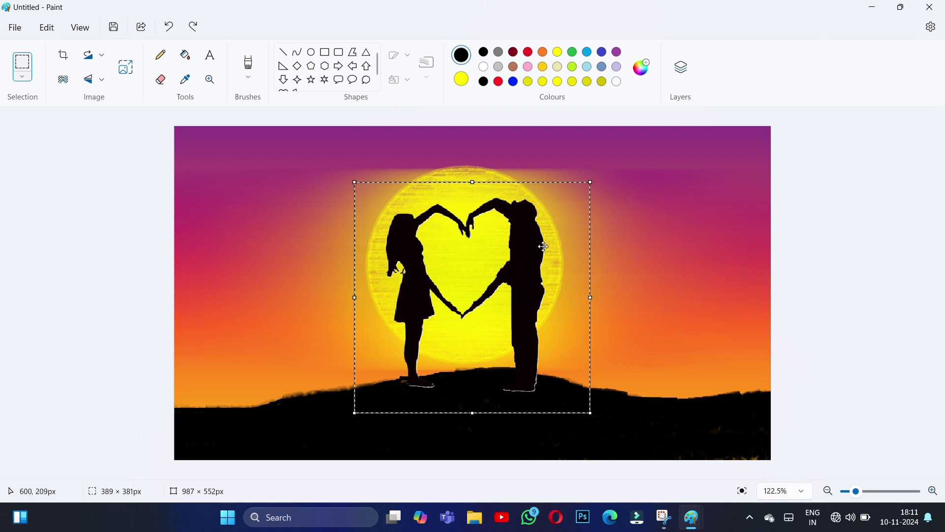
{"action": "mouse_move", "coordinate": [516, 331]}
{"action": "left_mouse_down"}
{"action": "mouse_move", "coordinate": [516, 315]}
{"action": "mouse_move", "coordinate": [518, 333]}
{"action": "left_mouse_up"}
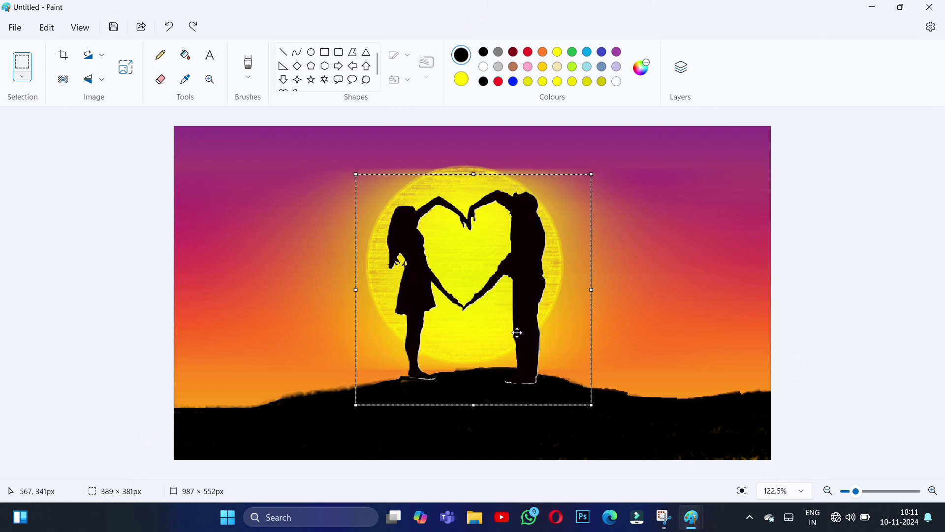
{"action": "left_click", "coordinate": [241, 224]}
Cover the white edges around the couple's feet with black brush strokes and fit the picture to the window
{"action": "left_click", "coordinate": [247, 64]}
{"action": "left_click", "coordinate": [271, 297]}
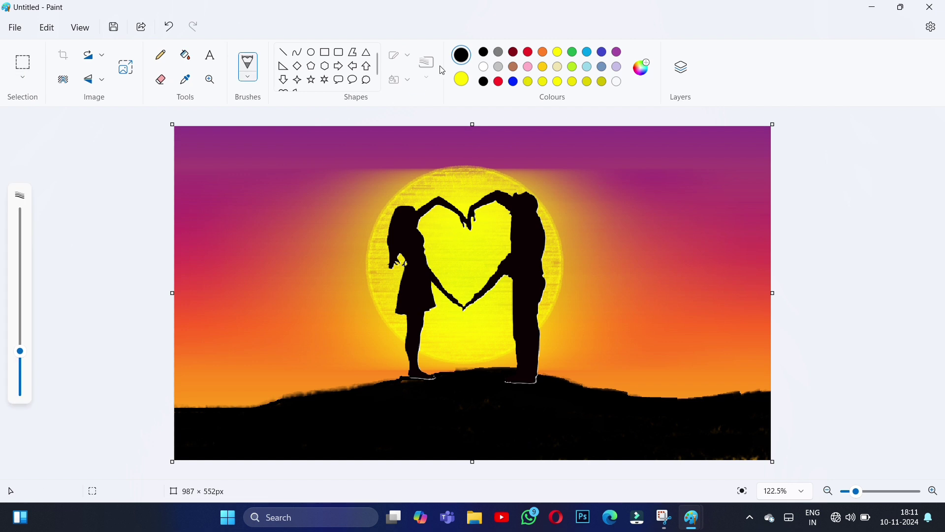
{"action": "scroll", "coordinate": [405, 353], "scroll_direction": "up", "scroll_amount": 3, "text": "ctrl"}
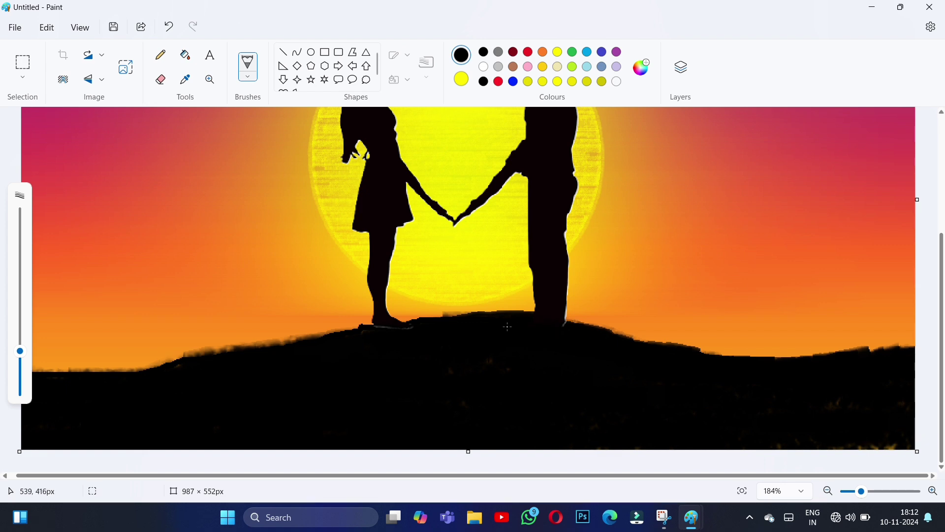
{"action": "scroll", "coordinate": [455, 390], "scroll_direction": "up", "scroll_amount": 2}
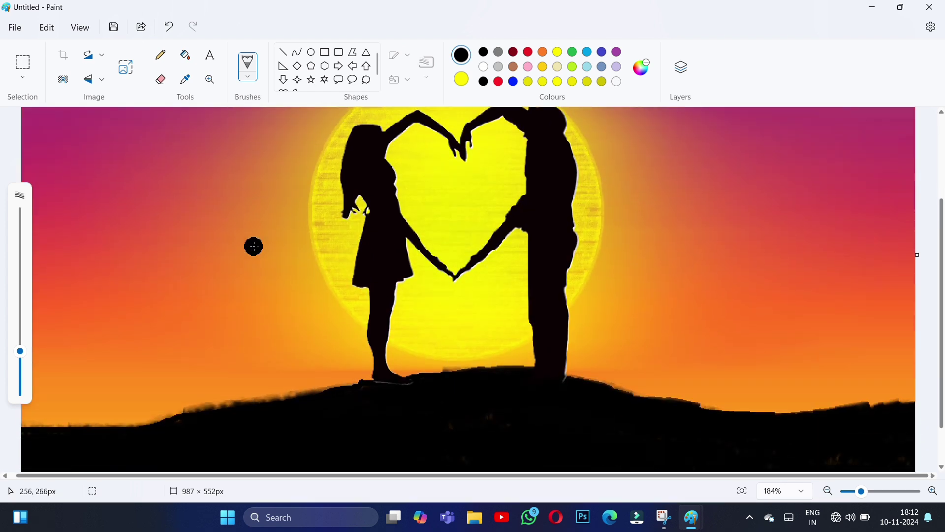
{"action": "left_click", "coordinate": [742, 491]}
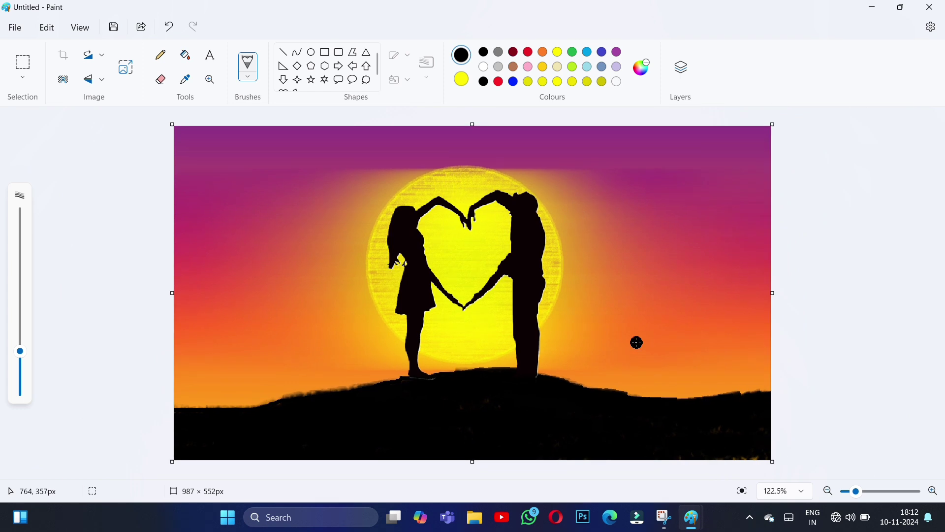
Pick the sun's yellow, reduce the brush size and paint curved streaks across the right half of the black hill
{"action": "left_click", "coordinate": [185, 80]}
{"action": "left_click", "coordinate": [184, 81]}
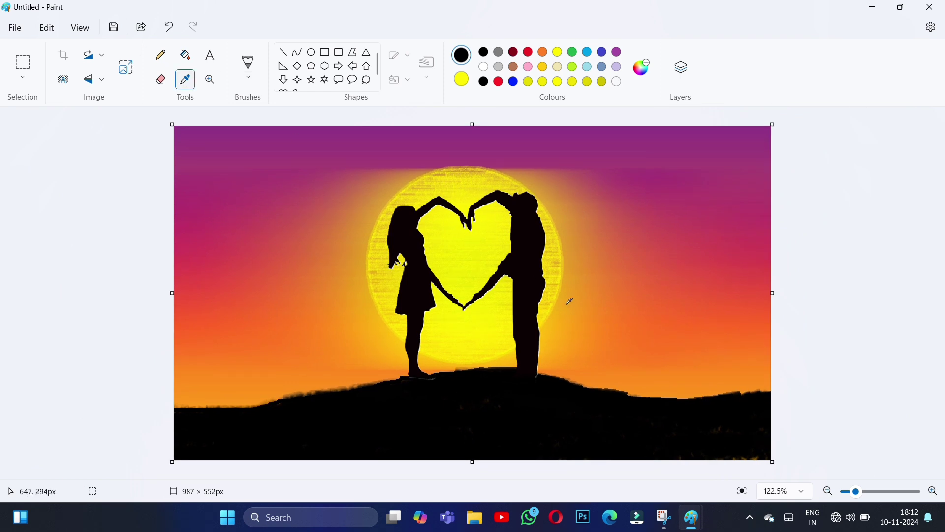
{"action": "left_click", "coordinate": [473, 338]}
{"action": "left_click_drag", "start_coordinate": [17, 374], "coordinate": [20, 369]}
{"action": "mouse_move", "coordinate": [703, 402]}
{"action": "left_mouse_down"}
{"action": "mouse_move", "coordinate": [749, 401]}
{"action": "mouse_move", "coordinate": [691, 406]}
{"action": "mouse_move", "coordinate": [582, 394]}
{"action": "mouse_move", "coordinate": [652, 404]}
{"action": "mouse_move", "coordinate": [592, 408]}
{"action": "mouse_move", "coordinate": [543, 387]}
{"action": "mouse_move", "coordinate": [610, 396]}
{"action": "left_mouse_up"}
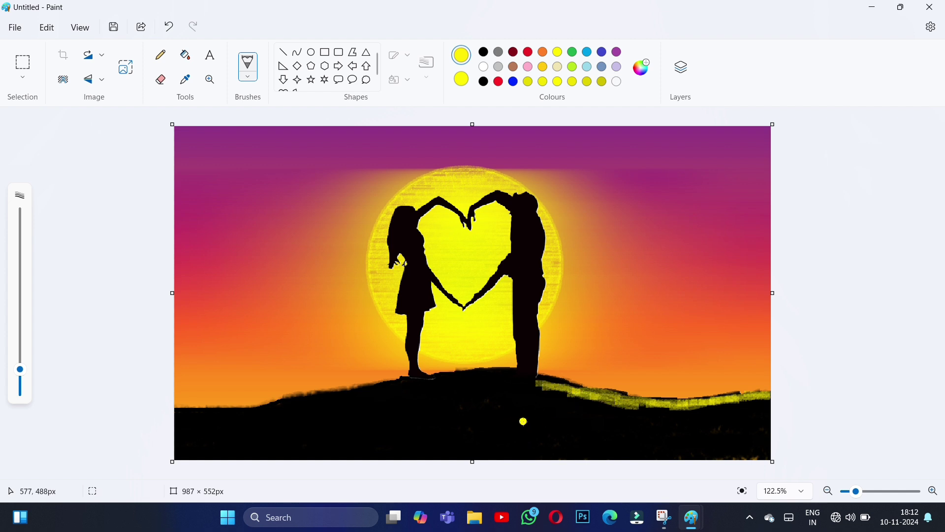
{"action": "mouse_move", "coordinate": [427, 451]}
{"action": "left_mouse_down"}
{"action": "mouse_move", "coordinate": [532, 424]}
{"action": "mouse_move", "coordinate": [712, 469]}
{"action": "left_mouse_up"}
{"action": "mouse_move", "coordinate": [573, 433]}
{"action": "left_mouse_down"}
{"action": "mouse_move", "coordinate": [595, 423]}
{"action": "mouse_move", "coordinate": [756, 438]}
{"action": "left_mouse_up"}
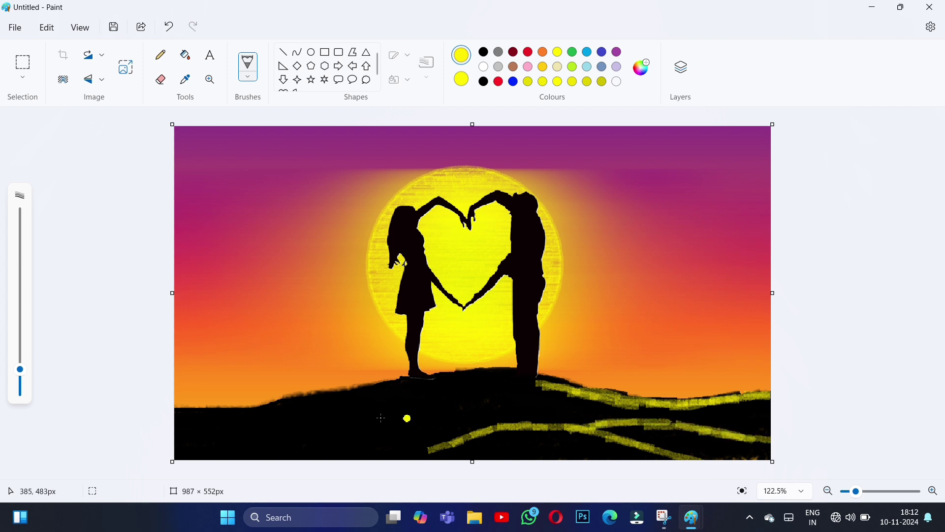
Paint long yellow streaks across the left half of the hill and on over to its right edge
{"action": "mouse_move", "coordinate": [176, 435]}
{"action": "left_mouse_down"}
{"action": "mouse_move", "coordinate": [388, 403]}
{"action": "mouse_move", "coordinate": [374, 411]}
{"action": "mouse_move", "coordinate": [515, 418]}
{"action": "left_mouse_up"}
{"action": "mouse_move", "coordinate": [318, 394]}
{"action": "left_mouse_down"}
{"action": "mouse_move", "coordinate": [470, 394]}
{"action": "mouse_move", "coordinate": [595, 419]}
{"action": "mouse_move", "coordinate": [432, 423]}
{"action": "mouse_move", "coordinate": [188, 455]}
{"action": "left_mouse_up"}
{"action": "mouse_move", "coordinate": [487, 426]}
{"action": "left_mouse_down"}
{"action": "mouse_move", "coordinate": [340, 432]}
{"action": "mouse_move", "coordinate": [212, 452]}
{"action": "left_mouse_up"}
{"action": "left_click_drag", "start_coordinate": [408, 404], "coordinate": [177, 443]}
{"action": "mouse_move", "coordinate": [323, 397]}
{"action": "left_mouse_down"}
{"action": "mouse_move", "coordinate": [506, 397]}
{"action": "mouse_move", "coordinate": [556, 423]}
{"action": "mouse_move", "coordinate": [511, 422]}
{"action": "mouse_move", "coordinate": [614, 428]}
{"action": "mouse_move", "coordinate": [709, 456]}
{"action": "mouse_move", "coordinate": [771, 460]}
{"action": "left_mouse_up"}
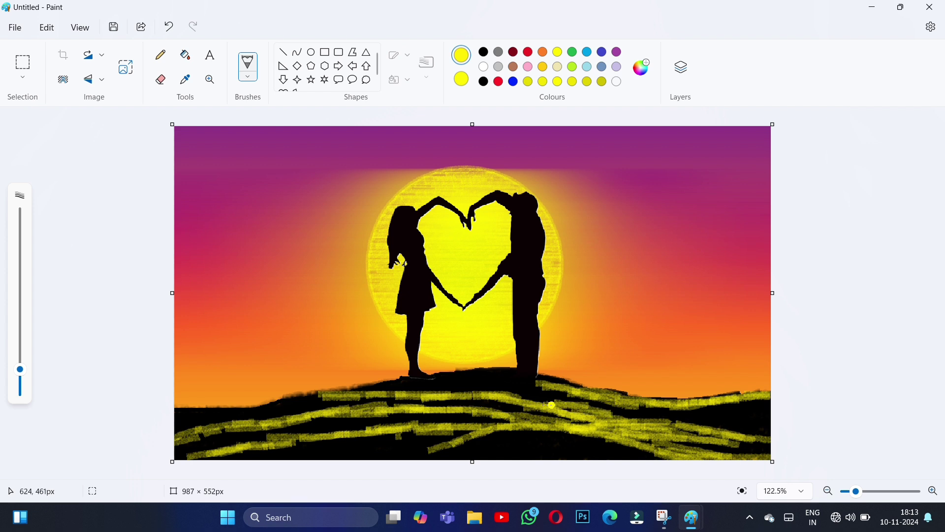
Thicken the yellow on the hill's right slope and add streaks below the couple's feet and along the bottom
{"action": "mouse_move", "coordinate": [580, 410]}
{"action": "left_mouse_down"}
{"action": "mouse_move", "coordinate": [720, 440]}
{"action": "mouse_move", "coordinate": [763, 447]}
{"action": "left_mouse_up"}
{"action": "mouse_move", "coordinate": [675, 416]}
{"action": "left_mouse_down"}
{"action": "mouse_move", "coordinate": [556, 417]}
{"action": "mouse_move", "coordinate": [652, 430]}
{"action": "mouse_move", "coordinate": [602, 426]}
{"action": "mouse_move", "coordinate": [677, 439]}
{"action": "mouse_move", "coordinate": [683, 453]}
{"action": "mouse_move", "coordinate": [615, 435]}
{"action": "mouse_move", "coordinate": [658, 441]}
{"action": "mouse_move", "coordinate": [646, 446]}
{"action": "mouse_move", "coordinate": [704, 444]}
{"action": "mouse_move", "coordinate": [650, 426]}
{"action": "mouse_move", "coordinate": [668, 426]}
{"action": "mouse_move", "coordinate": [752, 456]}
{"action": "mouse_move", "coordinate": [574, 426]}
{"action": "mouse_move", "coordinate": [486, 400]}
{"action": "mouse_move", "coordinate": [503, 399]}
{"action": "mouse_move", "coordinate": [527, 406]}
{"action": "mouse_move", "coordinate": [504, 420]}
{"action": "mouse_move", "coordinate": [477, 409]}
{"action": "mouse_move", "coordinate": [508, 414]}
{"action": "mouse_move", "coordinate": [423, 415]}
{"action": "mouse_move", "coordinate": [522, 405]}
{"action": "left_mouse_up"}
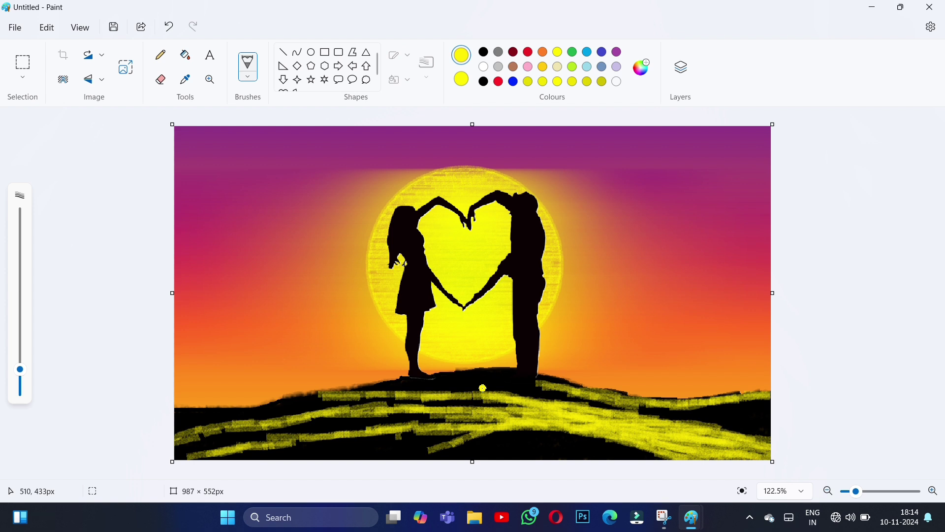
{"action": "mouse_move", "coordinate": [434, 386]}
{"action": "left_mouse_down"}
{"action": "mouse_move", "coordinate": [392, 386]}
{"action": "mouse_move", "coordinate": [550, 389]}
{"action": "mouse_move", "coordinate": [593, 404]}
{"action": "mouse_move", "coordinate": [526, 409]}
{"action": "mouse_move", "coordinate": [611, 428]}
{"action": "left_mouse_up"}
{"action": "mouse_move", "coordinate": [408, 445]}
{"action": "left_mouse_down"}
{"action": "mouse_move", "coordinate": [343, 445]}
{"action": "mouse_move", "coordinate": [452, 432]}
{"action": "mouse_move", "coordinate": [513, 438]}
{"action": "mouse_move", "coordinate": [423, 443]}
{"action": "mouse_move", "coordinate": [424, 435]}
{"action": "mouse_move", "coordinate": [536, 439]}
{"action": "mouse_move", "coordinate": [577, 444]}
{"action": "mouse_move", "coordinate": [503, 438]}
{"action": "mouse_move", "coordinate": [604, 451]}
{"action": "left_mouse_up"}
Switch to black and brush over the yellow streaks near the top of the hill to darken them
{"action": "left_click", "coordinate": [484, 52]}
{"action": "left_click", "coordinate": [548, 205]}
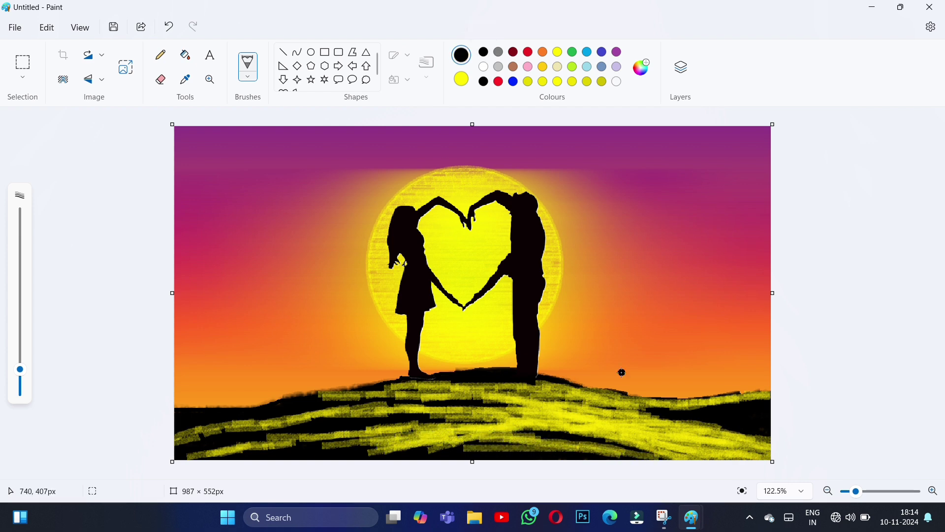
{"action": "left_click_drag", "start_coordinate": [666, 407], "coordinate": [732, 403]}
{"action": "left_click", "coordinate": [862, 498]}
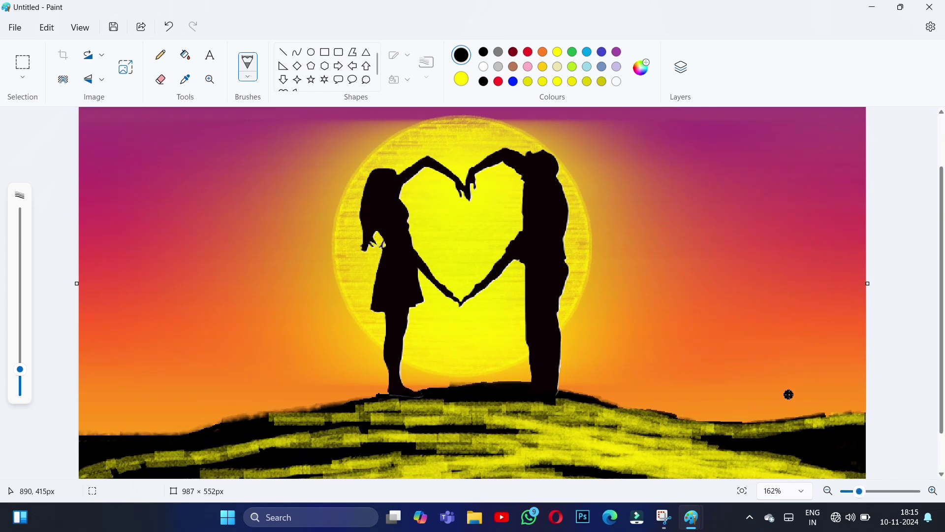
{"action": "scroll", "coordinate": [292, 380], "scroll_direction": "down", "scroll_amount": 1}
{"action": "mouse_move", "coordinate": [256, 372]}
{"action": "left_mouse_down"}
{"action": "mouse_move", "coordinate": [411, 355]}
{"action": "mouse_move", "coordinate": [359, 378]}
{"action": "mouse_move", "coordinate": [351, 374]}
{"action": "mouse_move", "coordinate": [476, 370]}
{"action": "mouse_move", "coordinate": [397, 358]}
{"action": "mouse_move", "coordinate": [472, 356]}
{"action": "mouse_move", "coordinate": [502, 371]}
{"action": "mouse_move", "coordinate": [492, 359]}
{"action": "mouse_move", "coordinate": [575, 361]}
{"action": "mouse_move", "coordinate": [501, 359]}
{"action": "mouse_move", "coordinate": [522, 353]}
{"action": "mouse_move", "coordinate": [495, 368]}
{"action": "mouse_move", "coordinate": [575, 379]}
{"action": "mouse_move", "coordinate": [638, 404]}
{"action": "left_mouse_up"}
{"action": "mouse_move", "coordinate": [560, 369]}
{"action": "left_mouse_down"}
{"action": "mouse_move", "coordinate": [513, 364]}
{"action": "mouse_move", "coordinate": [627, 360]}
{"action": "left_mouse_up"}
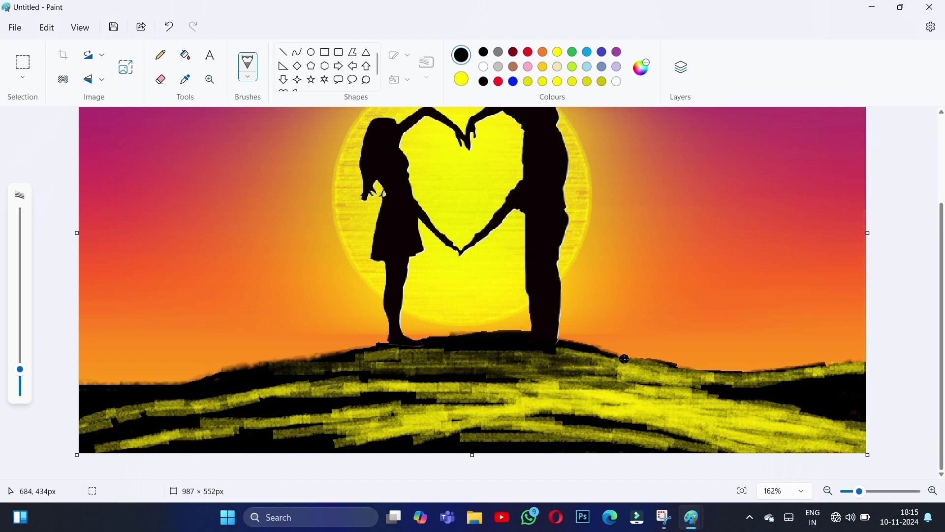
Break up the yellow streaks on the left and lower middle of the hill with short black strokes
{"action": "mouse_move", "coordinate": [197, 423]}
{"action": "left_mouse_down"}
{"action": "mouse_move", "coordinate": [105, 425]}
{"action": "mouse_move", "coordinate": [104, 416]}
{"action": "mouse_move", "coordinate": [41, 439]}
{"action": "left_mouse_up"}
{"action": "mouse_move", "coordinate": [99, 398]}
{"action": "left_mouse_down"}
{"action": "mouse_move", "coordinate": [180, 405]}
{"action": "mouse_move", "coordinate": [193, 394]}
{"action": "mouse_move", "coordinate": [143, 415]}
{"action": "mouse_move", "coordinate": [243, 391]}
{"action": "mouse_move", "coordinate": [250, 407]}
{"action": "mouse_move", "coordinate": [208, 402]}
{"action": "mouse_move", "coordinate": [294, 398]}
{"action": "mouse_move", "coordinate": [221, 386]}
{"action": "mouse_move", "coordinate": [384, 416]}
{"action": "mouse_move", "coordinate": [338, 385]}
{"action": "mouse_move", "coordinate": [315, 391]}
{"action": "mouse_move", "coordinate": [442, 385]}
{"action": "mouse_move", "coordinate": [351, 361]}
{"action": "mouse_move", "coordinate": [309, 368]}
{"action": "mouse_move", "coordinate": [335, 373]}
{"action": "mouse_move", "coordinate": [254, 395]}
{"action": "mouse_move", "coordinate": [438, 388]}
{"action": "mouse_move", "coordinate": [464, 377]}
{"action": "mouse_move", "coordinate": [366, 396]}
{"action": "mouse_move", "coordinate": [387, 384]}
{"action": "mouse_move", "coordinate": [371, 400]}
{"action": "mouse_move", "coordinate": [199, 443]}
{"action": "mouse_move", "coordinate": [222, 423]}
{"action": "mouse_move", "coordinate": [87, 459]}
{"action": "mouse_move", "coordinate": [50, 451]}
{"action": "mouse_move", "coordinate": [183, 420]}
{"action": "mouse_move", "coordinate": [212, 427]}
{"action": "mouse_move", "coordinate": [188, 423]}
{"action": "left_mouse_up"}
{"action": "left_click_drag", "start_coordinate": [388, 438], "coordinate": [384, 452]}
{"action": "mouse_move", "coordinate": [495, 440]}
{"action": "left_mouse_down"}
{"action": "mouse_move", "coordinate": [344, 428]}
{"action": "mouse_move", "coordinate": [361, 442]}
{"action": "mouse_move", "coordinate": [383, 432]}
{"action": "mouse_move", "coordinate": [332, 423]}
{"action": "mouse_move", "coordinate": [267, 431]}
{"action": "mouse_move", "coordinate": [287, 441]}
{"action": "mouse_move", "coordinate": [254, 438]}
{"action": "mouse_move", "coordinate": [321, 423]}
{"action": "mouse_move", "coordinate": [318, 412]}
{"action": "mouse_move", "coordinate": [422, 414]}
{"action": "mouse_move", "coordinate": [414, 398]}
{"action": "mouse_move", "coordinate": [349, 427]}
{"action": "left_mouse_up"}
{"action": "mouse_move", "coordinate": [401, 402]}
{"action": "left_mouse_down"}
{"action": "mouse_move", "coordinate": [396, 416]}
{"action": "mouse_move", "coordinate": [302, 426]}
{"action": "mouse_move", "coordinate": [517, 406]}
{"action": "mouse_move", "coordinate": [413, 396]}
{"action": "mouse_move", "coordinate": [519, 384]}
{"action": "mouse_move", "coordinate": [354, 386]}
{"action": "left_mouse_up"}
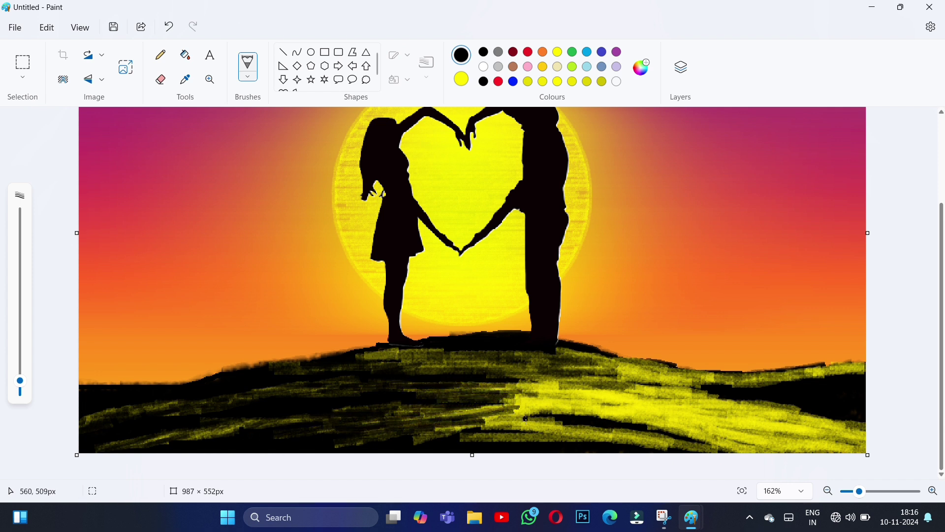
Darken the yellow band below the right ridge with thin black strokes, slightly enlarging the brush for the last ones
{"action": "mouse_move", "coordinate": [586, 362]}
{"action": "left_mouse_down"}
{"action": "mouse_move", "coordinate": [637, 370]}
{"action": "mouse_move", "coordinate": [600, 372]}
{"action": "mouse_move", "coordinate": [640, 376]}
{"action": "mouse_move", "coordinate": [602, 361]}
{"action": "mouse_move", "coordinate": [697, 378]}
{"action": "mouse_move", "coordinate": [652, 381]}
{"action": "left_mouse_up"}
{"action": "mouse_move", "coordinate": [563, 352]}
{"action": "left_mouse_down"}
{"action": "mouse_move", "coordinate": [647, 361]}
{"action": "mouse_move", "coordinate": [687, 377]}
{"action": "left_mouse_up"}
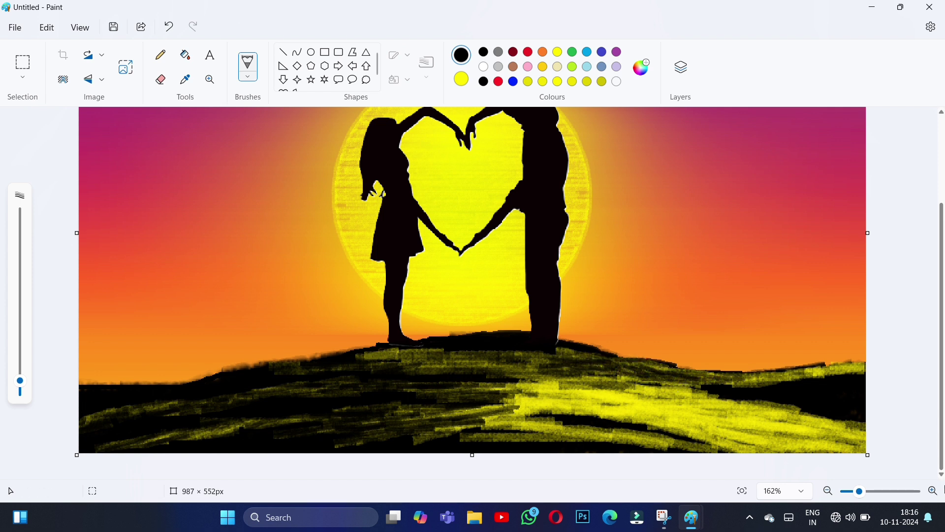
{"action": "left_click_drag", "start_coordinate": [19, 381], "coordinate": [20, 377]}
{"action": "mouse_move", "coordinate": [562, 353]}
{"action": "left_mouse_down"}
{"action": "mouse_move", "coordinate": [749, 381]}
{"action": "mouse_move", "coordinate": [720, 380]}
{"action": "mouse_move", "coordinate": [803, 383]}
{"action": "mouse_move", "coordinate": [733, 377]}
{"action": "mouse_move", "coordinate": [871, 372]}
{"action": "left_mouse_up"}
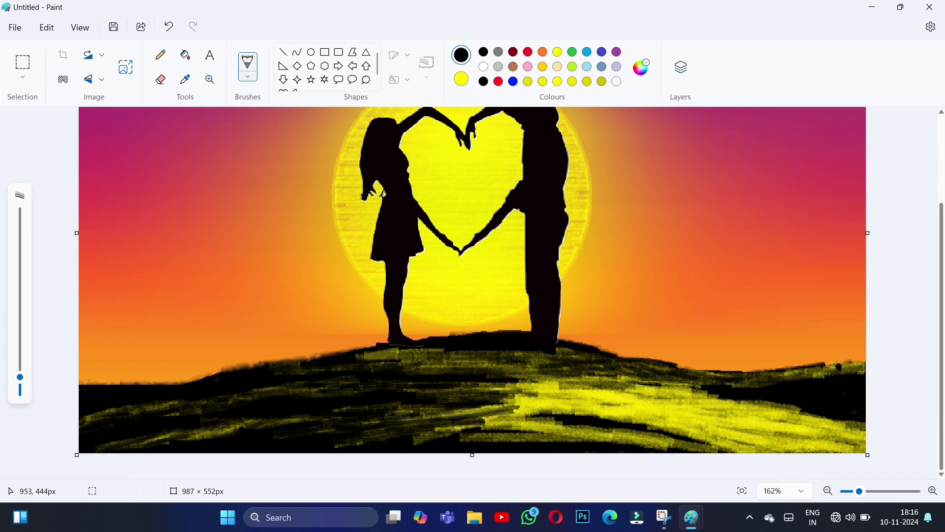
Brush black texture strokes over the bright yellow in the middle of the hill and below the couple
{"action": "mouse_move", "coordinate": [489, 400]}
{"action": "left_mouse_down"}
{"action": "mouse_move", "coordinate": [596, 402]}
{"action": "mouse_move", "coordinate": [704, 440]}
{"action": "mouse_move", "coordinate": [742, 435]}
{"action": "mouse_move", "coordinate": [644, 420]}
{"action": "mouse_move", "coordinate": [699, 455]}
{"action": "mouse_move", "coordinate": [760, 462]}
{"action": "mouse_move", "coordinate": [660, 432]}
{"action": "mouse_move", "coordinate": [536, 419]}
{"action": "mouse_move", "coordinate": [550, 437]}
{"action": "mouse_move", "coordinate": [658, 443]}
{"action": "mouse_move", "coordinate": [530, 432]}
{"action": "mouse_move", "coordinate": [490, 439]}
{"action": "left_mouse_up"}
{"action": "mouse_move", "coordinate": [316, 450]}
{"action": "left_mouse_down"}
{"action": "mouse_move", "coordinate": [566, 414]}
{"action": "mouse_move", "coordinate": [493, 409]}
{"action": "mouse_move", "coordinate": [517, 430]}
{"action": "mouse_move", "coordinate": [561, 441]}
{"action": "mouse_move", "coordinate": [777, 446]}
{"action": "mouse_move", "coordinate": [666, 426]}
{"action": "mouse_move", "coordinate": [576, 400]}
{"action": "mouse_move", "coordinate": [563, 381]}
{"action": "mouse_move", "coordinate": [469, 362]}
{"action": "mouse_move", "coordinate": [379, 362]}
{"action": "mouse_move", "coordinate": [635, 383]}
{"action": "mouse_move", "coordinate": [399, 403]}
{"action": "left_mouse_up"}
{"action": "mouse_move", "coordinate": [541, 392]}
{"action": "left_mouse_down"}
{"action": "mouse_move", "coordinate": [490, 409]}
{"action": "mouse_move", "coordinate": [280, 426]}
{"action": "mouse_move", "coordinate": [319, 420]}
{"action": "mouse_move", "coordinate": [199, 407]}
{"action": "mouse_move", "coordinate": [133, 415]}
{"action": "mouse_move", "coordinate": [197, 405]}
{"action": "mouse_move", "coordinate": [122, 414]}
{"action": "left_mouse_up"}
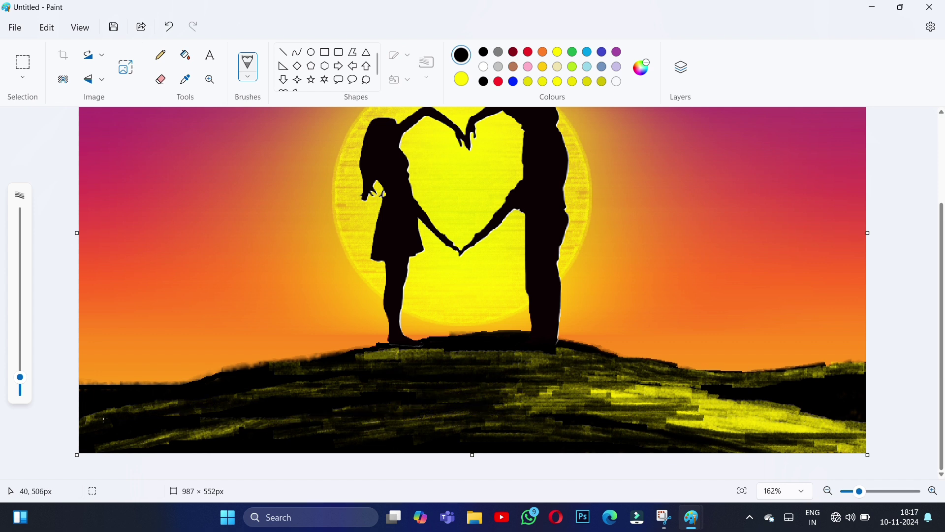
{"action": "mouse_move", "coordinate": [426, 366]}
{"action": "left_mouse_down"}
{"action": "mouse_move", "coordinate": [449, 357]}
{"action": "mouse_move", "coordinate": [347, 361]}
{"action": "mouse_move", "coordinate": [425, 347]}
{"action": "mouse_move", "coordinate": [387, 351]}
{"action": "mouse_move", "coordinate": [345, 368]}
{"action": "mouse_move", "coordinate": [547, 352]}
{"action": "mouse_move", "coordinate": [532, 363]}
{"action": "mouse_move", "coordinate": [588, 369]}
{"action": "mouse_move", "coordinate": [592, 392]}
{"action": "mouse_move", "coordinate": [488, 410]}
{"action": "mouse_move", "coordinate": [490, 394]}
{"action": "mouse_move", "coordinate": [477, 389]}
{"action": "mouse_move", "coordinate": [505, 387]}
{"action": "mouse_move", "coordinate": [519, 423]}
{"action": "mouse_move", "coordinate": [522, 357]}
{"action": "left_mouse_up"}
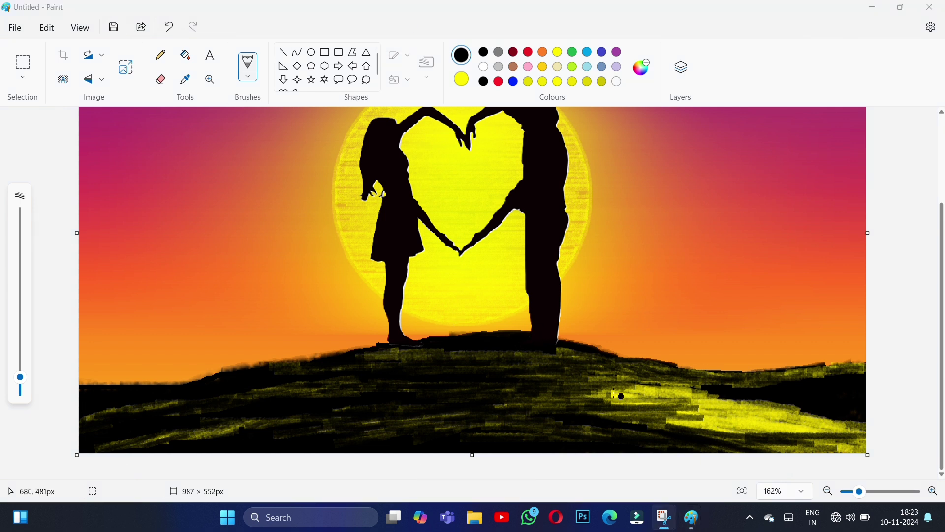
Continue the black texture strokes from the middle and left of the hill over the bright yellow right slope
{"action": "left_click", "coordinate": [621, 396]}
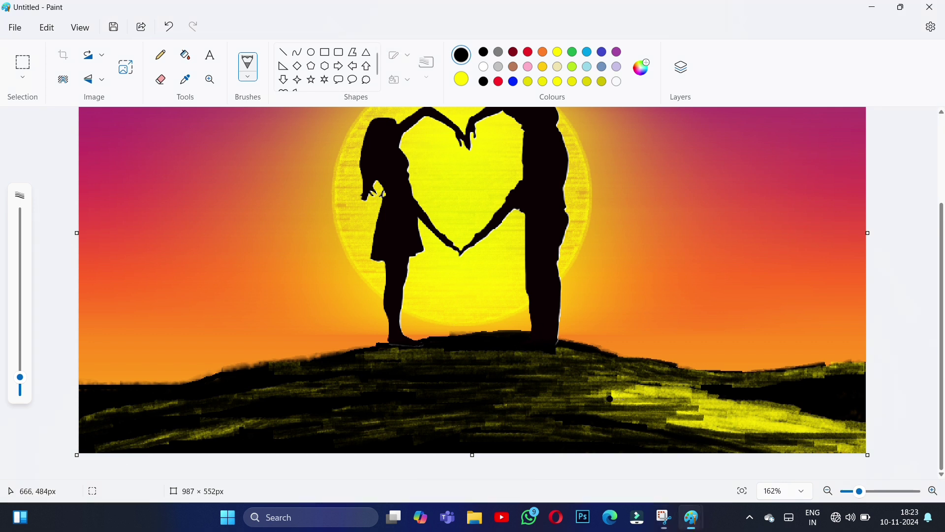
{"action": "mouse_move", "coordinate": [592, 391]}
{"action": "left_mouse_down"}
{"action": "mouse_move", "coordinate": [626, 412]}
{"action": "mouse_move", "coordinate": [536, 398]}
{"action": "mouse_move", "coordinate": [573, 400]}
{"action": "mouse_move", "coordinate": [524, 408]}
{"action": "left_mouse_up"}
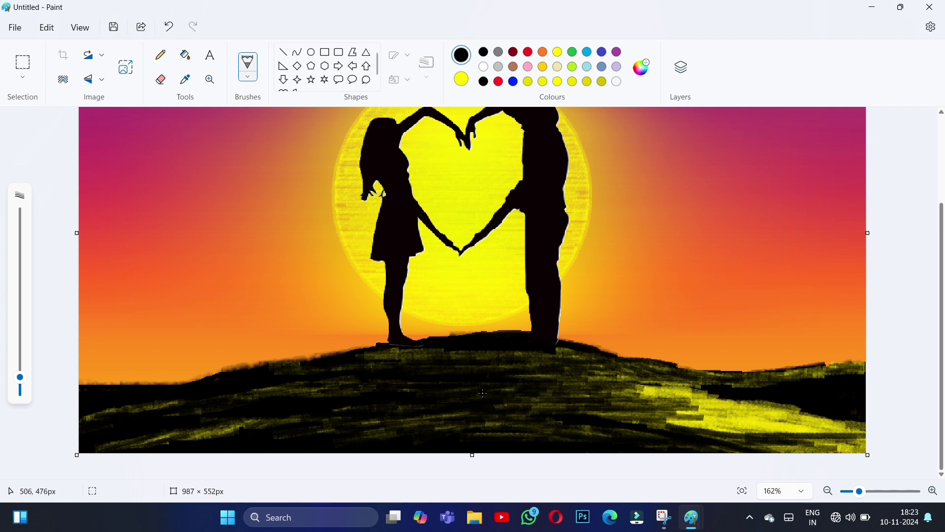
{"action": "mouse_move", "coordinate": [200, 437]}
{"action": "left_mouse_down"}
{"action": "mouse_move", "coordinate": [291, 423]}
{"action": "mouse_move", "coordinate": [231, 427]}
{"action": "mouse_move", "coordinate": [299, 397]}
{"action": "left_mouse_up"}
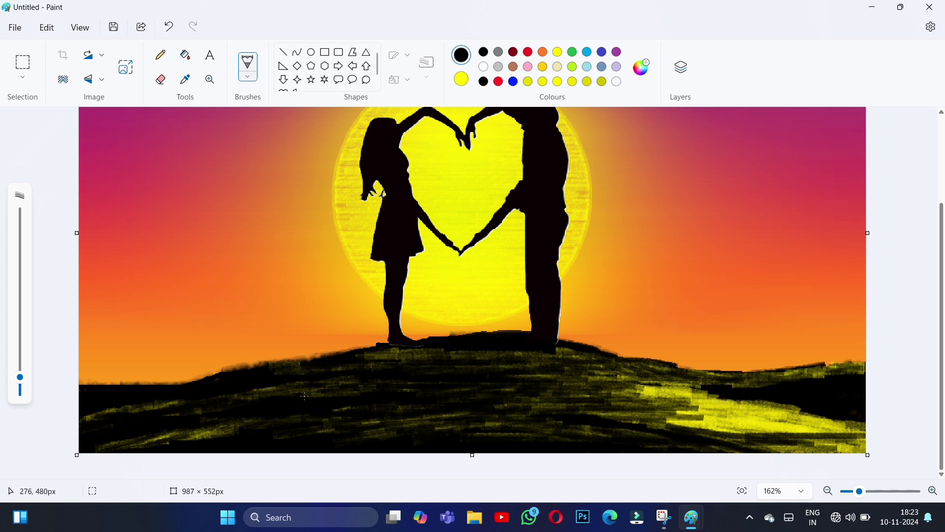
{"action": "mouse_move", "coordinate": [368, 428]}
{"action": "left_mouse_down"}
{"action": "mouse_move", "coordinate": [434, 421]}
{"action": "mouse_move", "coordinate": [626, 431]}
{"action": "mouse_move", "coordinate": [535, 396]}
{"action": "mouse_move", "coordinate": [579, 376]}
{"action": "mouse_move", "coordinate": [709, 379]}
{"action": "mouse_move", "coordinate": [574, 373]}
{"action": "mouse_move", "coordinate": [745, 406]}
{"action": "mouse_move", "coordinate": [731, 416]}
{"action": "mouse_move", "coordinate": [646, 411]}
{"action": "mouse_move", "coordinate": [829, 440]}
{"action": "mouse_move", "coordinate": [739, 448]}
{"action": "mouse_move", "coordinate": [782, 424]}
{"action": "mouse_move", "coordinate": [856, 424]}
{"action": "left_mouse_up"}
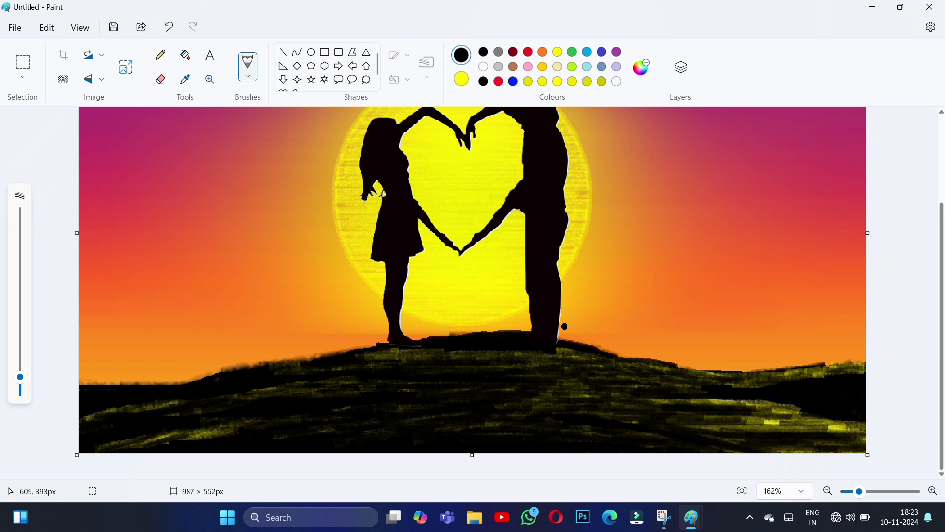
Tone down the remaining bright yellow at the hill's right end with black strokes and fit the picture to the window
{"action": "mouse_move", "coordinate": [717, 403]}
{"action": "left_mouse_down"}
{"action": "mouse_move", "coordinate": [827, 411]}
{"action": "mouse_move", "coordinate": [735, 415]}
{"action": "mouse_move", "coordinate": [820, 416]}
{"action": "mouse_move", "coordinate": [814, 428]}
{"action": "mouse_move", "coordinate": [723, 396]}
{"action": "mouse_move", "coordinate": [821, 426]}
{"action": "left_mouse_up"}
{"action": "mouse_move", "coordinate": [725, 409]}
{"action": "left_mouse_down"}
{"action": "mouse_move", "coordinate": [763, 405]}
{"action": "mouse_move", "coordinate": [734, 413]}
{"action": "mouse_move", "coordinate": [813, 432]}
{"action": "mouse_move", "coordinate": [829, 418]}
{"action": "mouse_move", "coordinate": [846, 436]}
{"action": "left_mouse_up"}
{"action": "mouse_move", "coordinate": [801, 381]}
{"action": "left_mouse_down"}
{"action": "mouse_move", "coordinate": [860, 372]}
{"action": "mouse_move", "coordinate": [809, 379]}
{"action": "mouse_move", "coordinate": [823, 367]}
{"action": "mouse_move", "coordinate": [858, 365]}
{"action": "mouse_move", "coordinate": [685, 396]}
{"action": "mouse_move", "coordinate": [730, 414]}
{"action": "mouse_move", "coordinate": [686, 420]}
{"action": "mouse_move", "coordinate": [794, 420]}
{"action": "mouse_move", "coordinate": [663, 407]}
{"action": "mouse_move", "coordinate": [761, 403]}
{"action": "mouse_move", "coordinate": [635, 402]}
{"action": "left_mouse_up"}
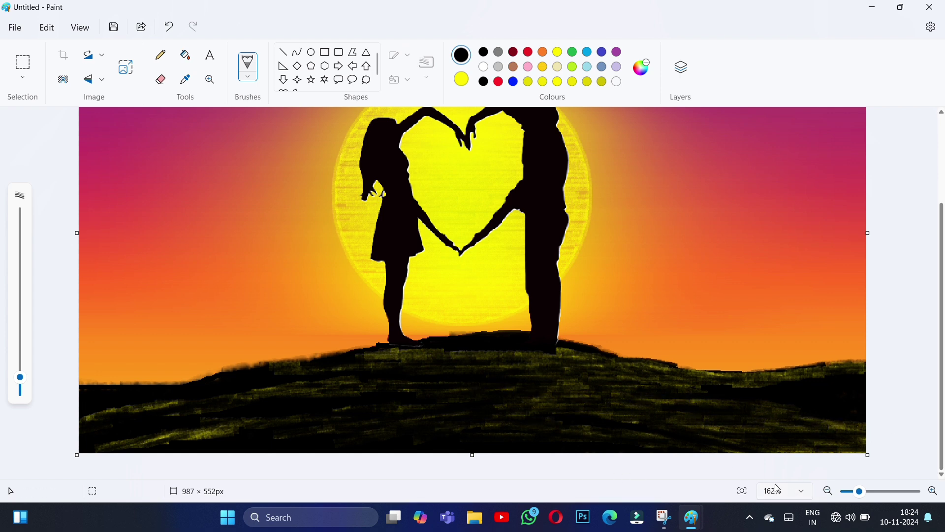
{"action": "left_click", "coordinate": [743, 490]}
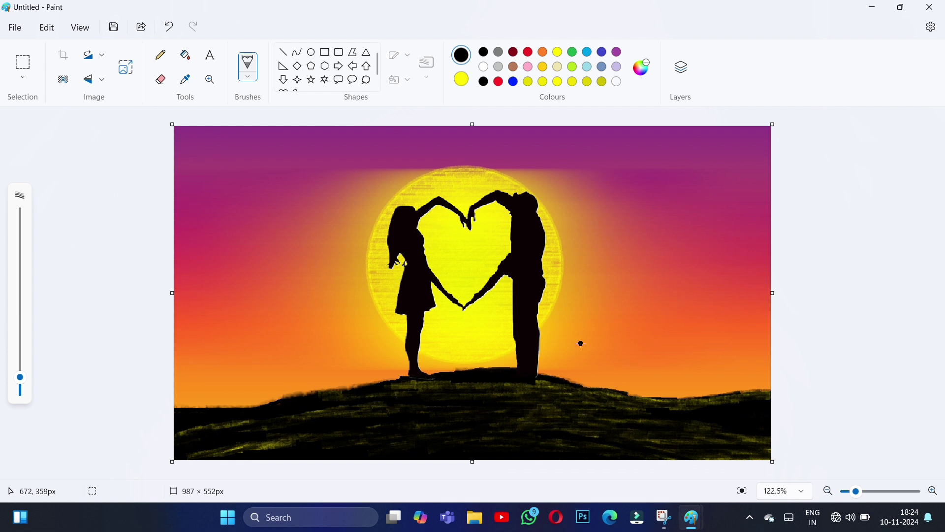